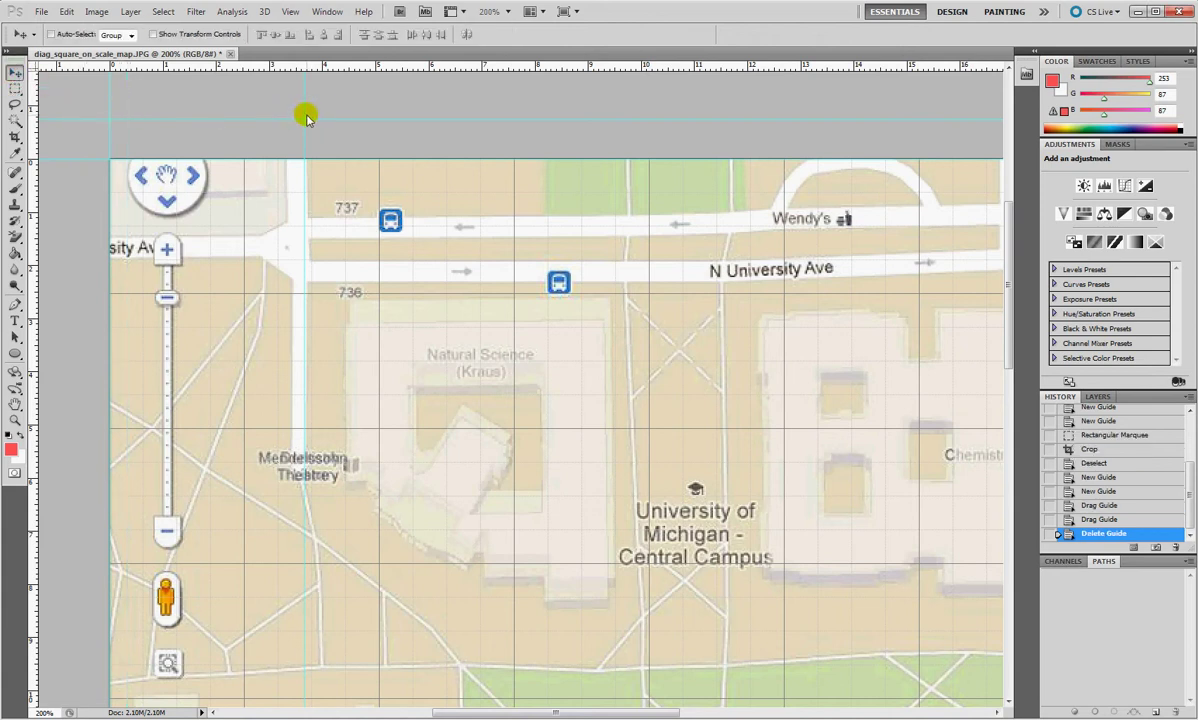
- Drag both stray vertical guides onto the ruler to delete them, then return to the map's top edge
{"action": "left_click_drag", "start_coordinate": [305, 112], "coordinate": [25, 167]}
{"action": "scroll", "coordinate": [235, 348], "scroll_direction": "down", "scroll_amount": 10}
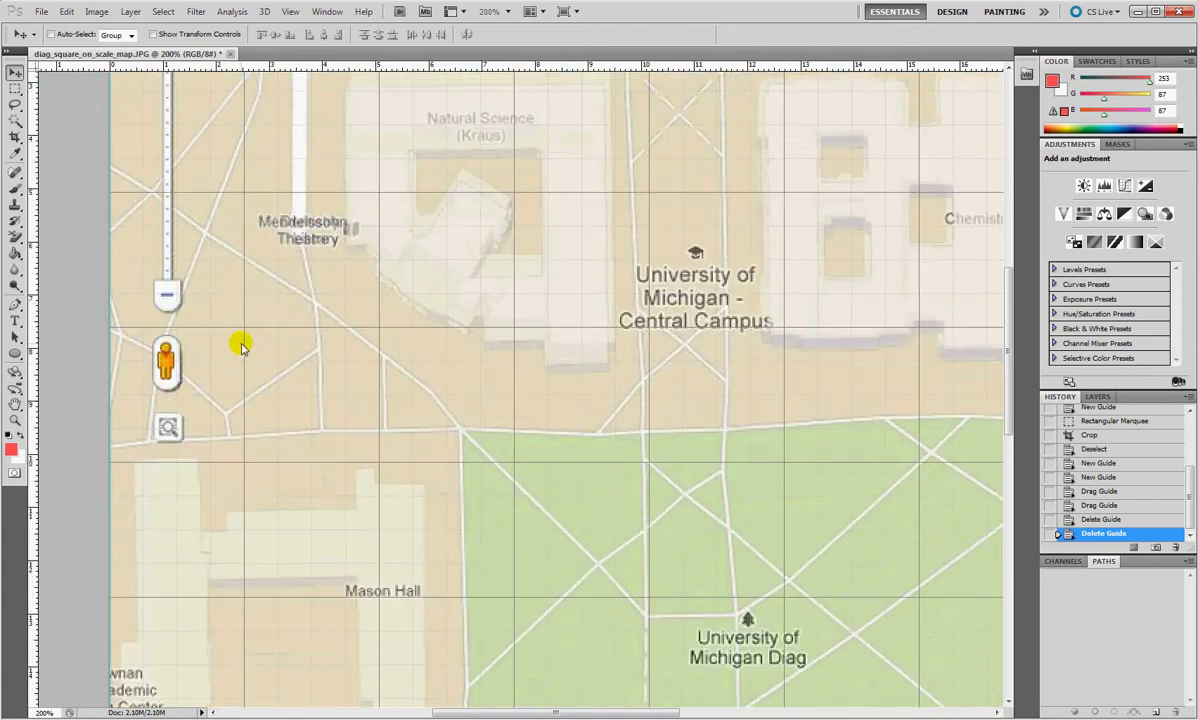
{"action": "scroll", "coordinate": [243, 342], "scroll_direction": "down", "scroll_amount": 4}
{"action": "scroll", "coordinate": [245, 338], "scroll_direction": "up", "scroll_amount": 9}
{"action": "scroll", "coordinate": [246, 335], "scroll_direction": "up", "scroll_amount": 6}
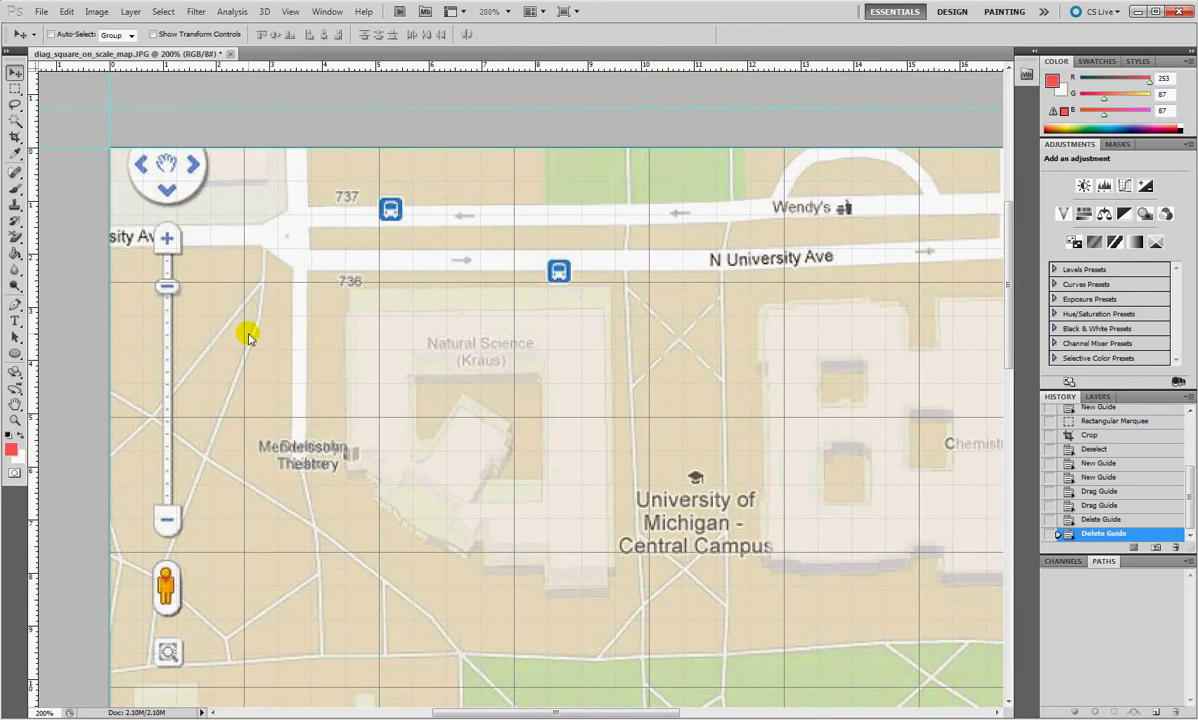
- Delete the stray horizontal guide and place a new vertical guide at 4.28 cm
{"action": "left_click_drag", "start_coordinate": [222, 165], "coordinate": [230, 51]}
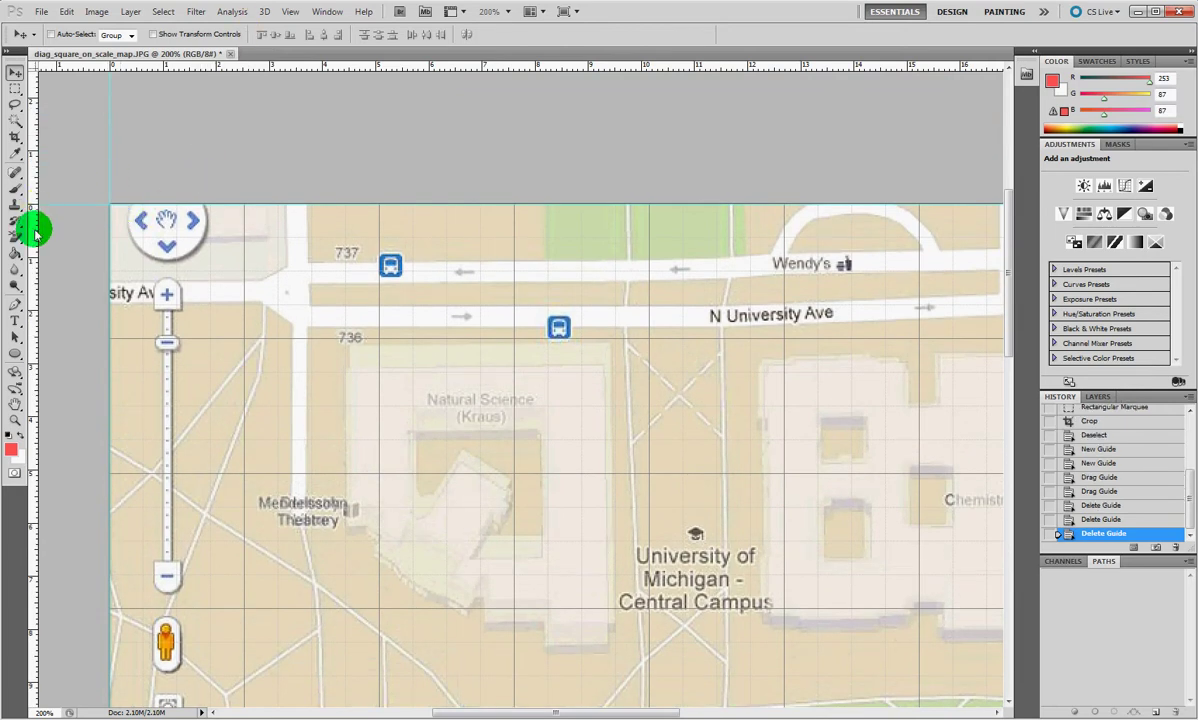
{"action": "left_click_drag", "start_coordinate": [32, 230], "coordinate": [337, 218]}
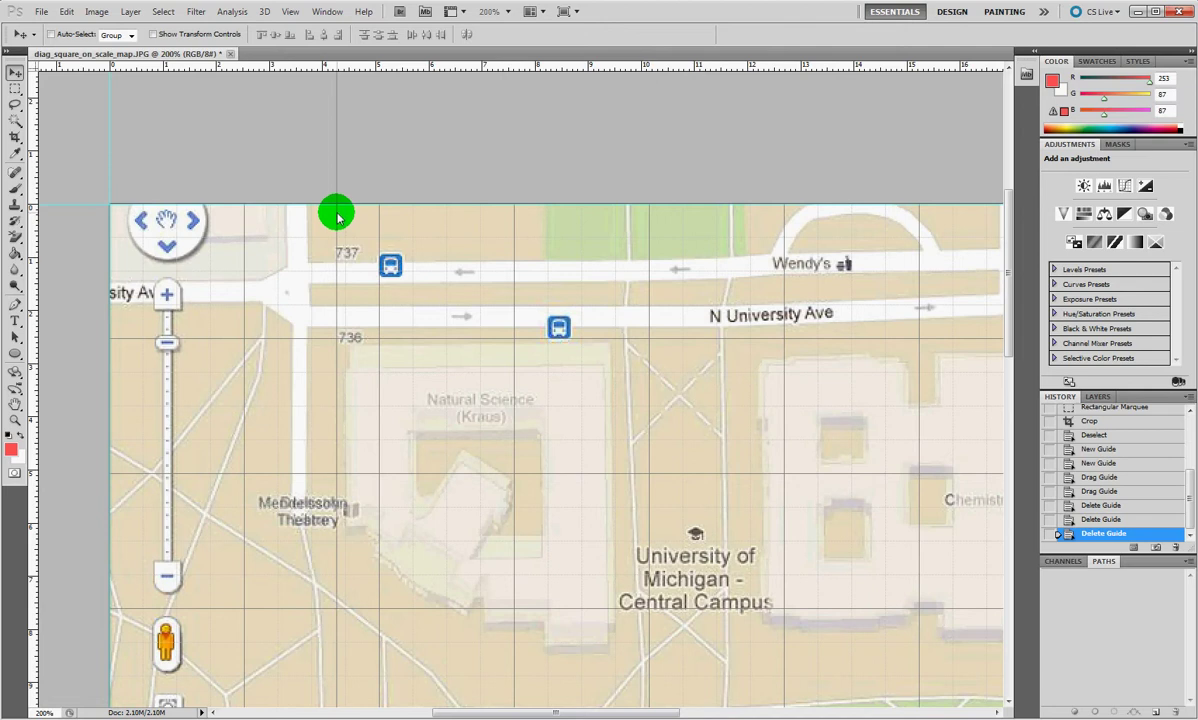
{"action": "left_click_drag", "start_coordinate": [338, 217], "coordinate": [338, 217]}
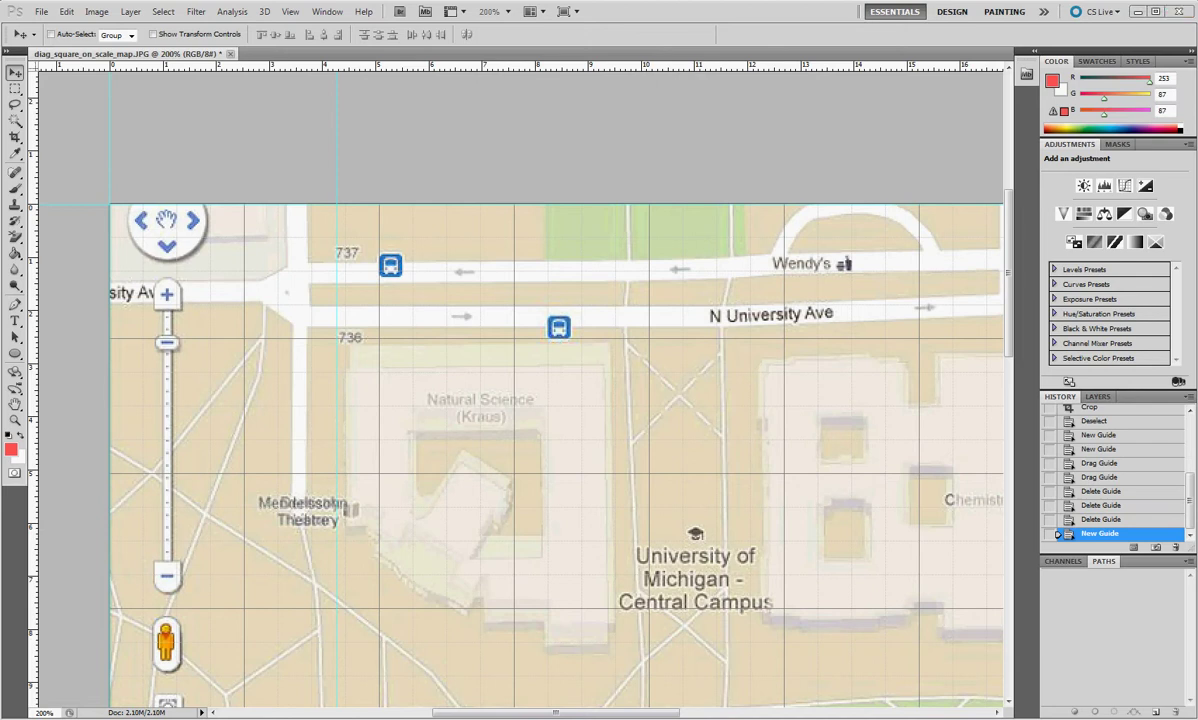
- Compute 4.28 + 4.28 = 8.56 in Calculator for the next guide position
{"action": "left_click_drag", "start_coordinate": [355, 331], "coordinate": [474, 332]}
{"action": "left_click", "coordinate": [448, 481]}
{"action": "left_click", "coordinate": [503, 526]}
{"action": "left_click", "coordinate": [475, 504]}
{"action": "left_click", "coordinate": [475, 459]}
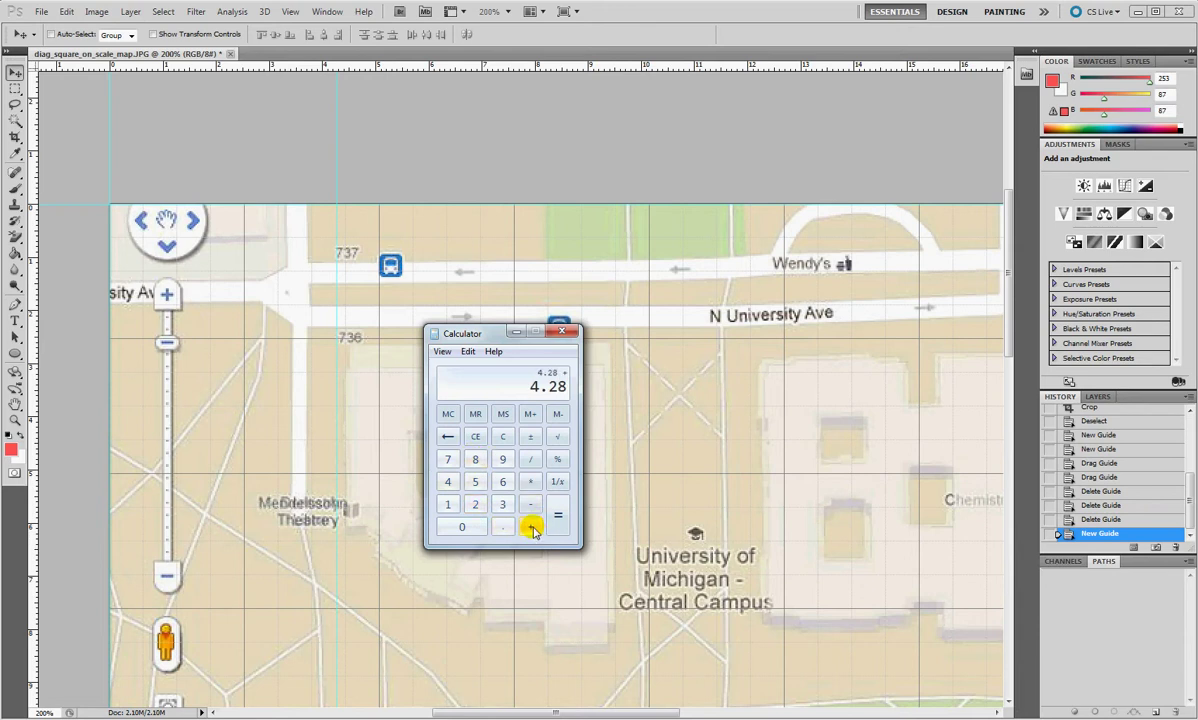
{"action": "left_click", "coordinate": [448, 481]}
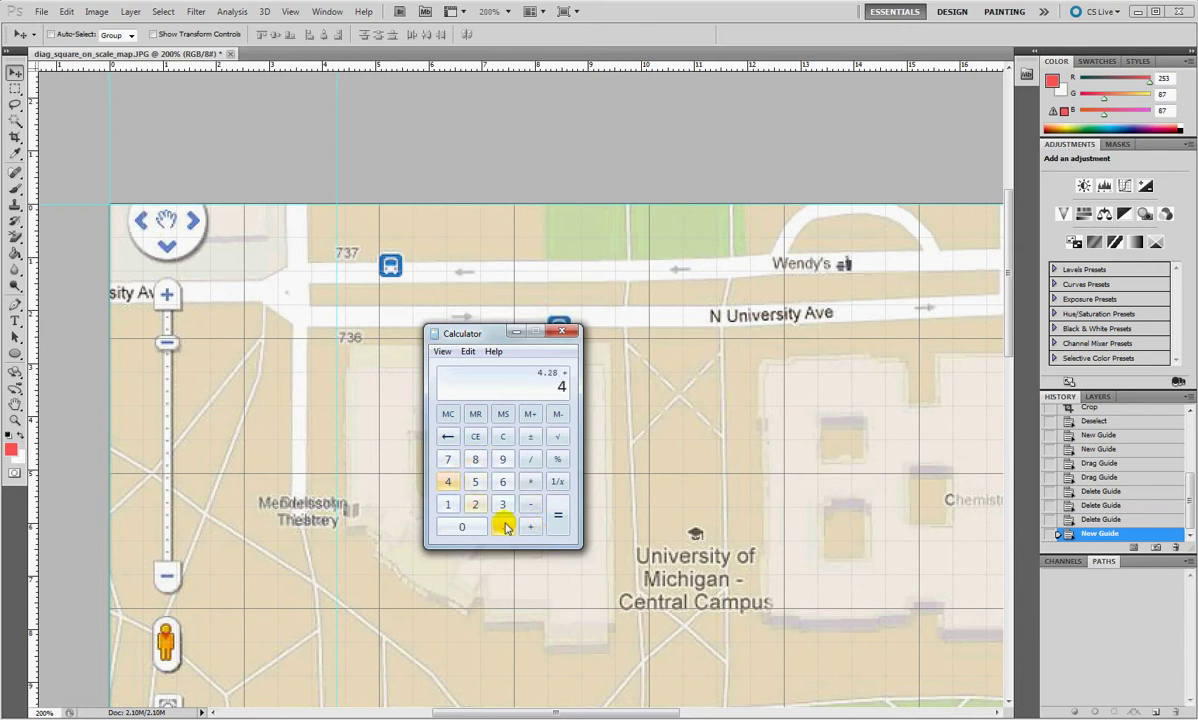
{"action": "left_click", "coordinate": [503, 526]}
{"action": "left_click", "coordinate": [475, 504]}
{"action": "left_click", "coordinate": [475, 459]}
{"action": "left_click", "coordinate": [558, 515]}
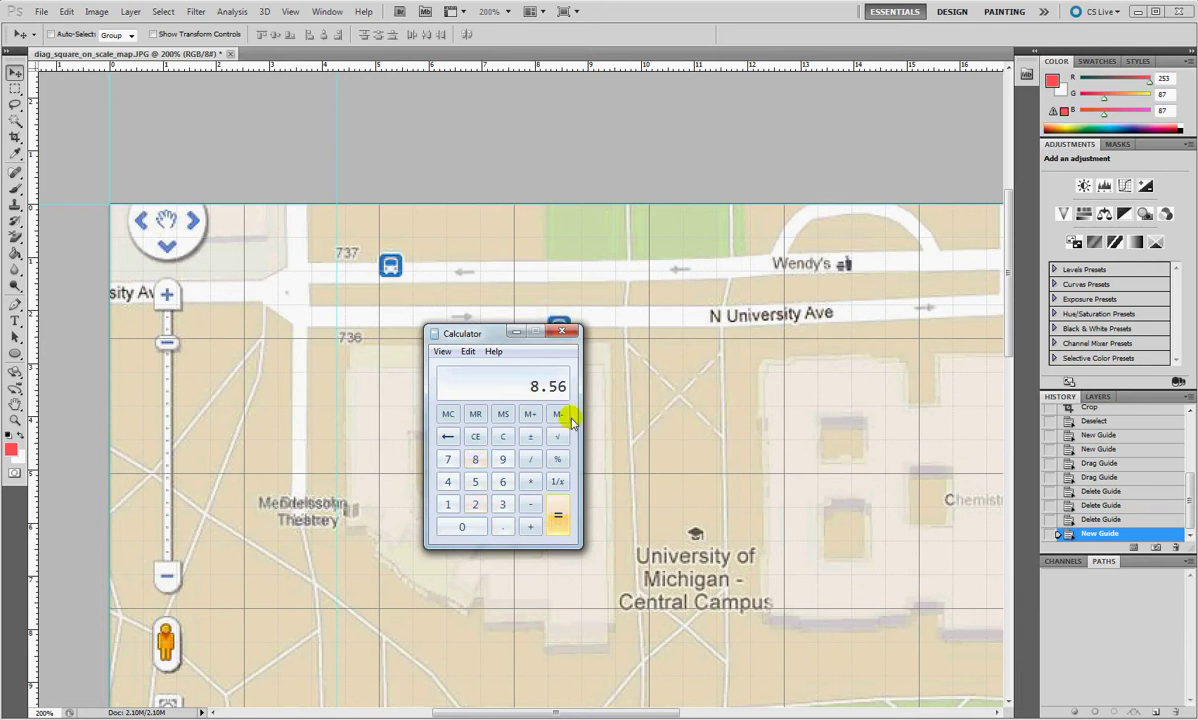
{"action": "left_click", "coordinate": [33, 143]}
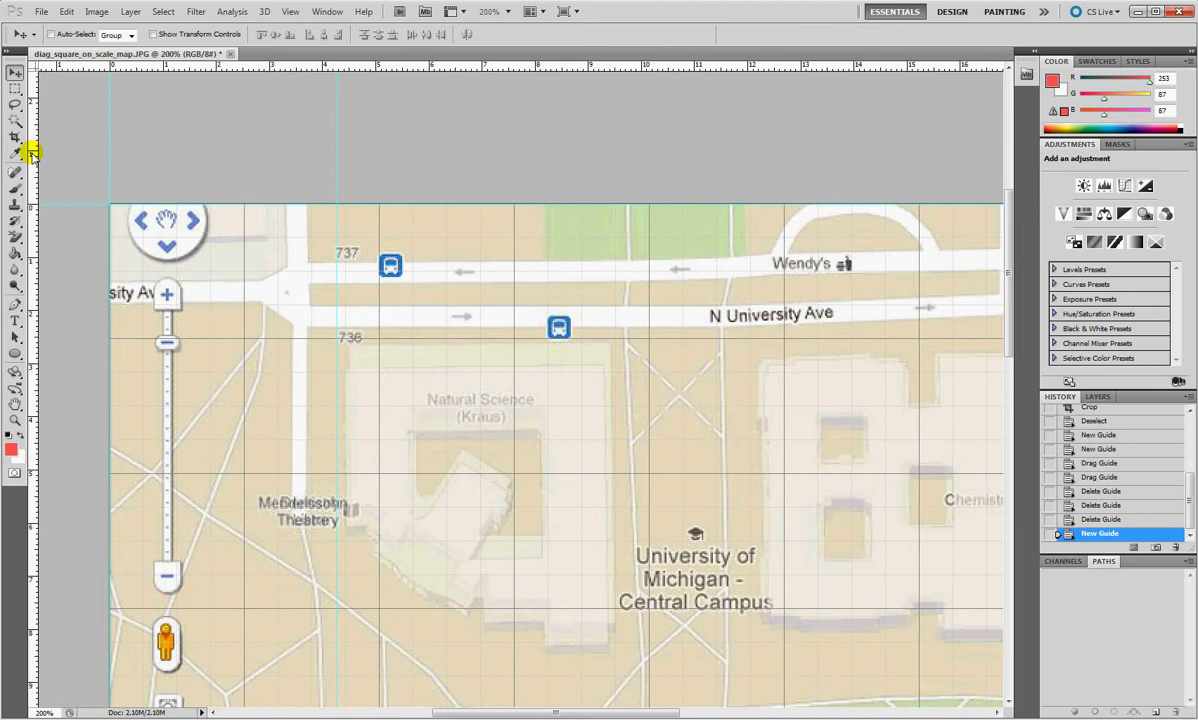
- Place a vertical guide at 8.56 cm, get 12.84 in Calculator, and add a guide there
{"action": "left_click_drag", "start_coordinate": [30, 148], "coordinate": [568, 140]}
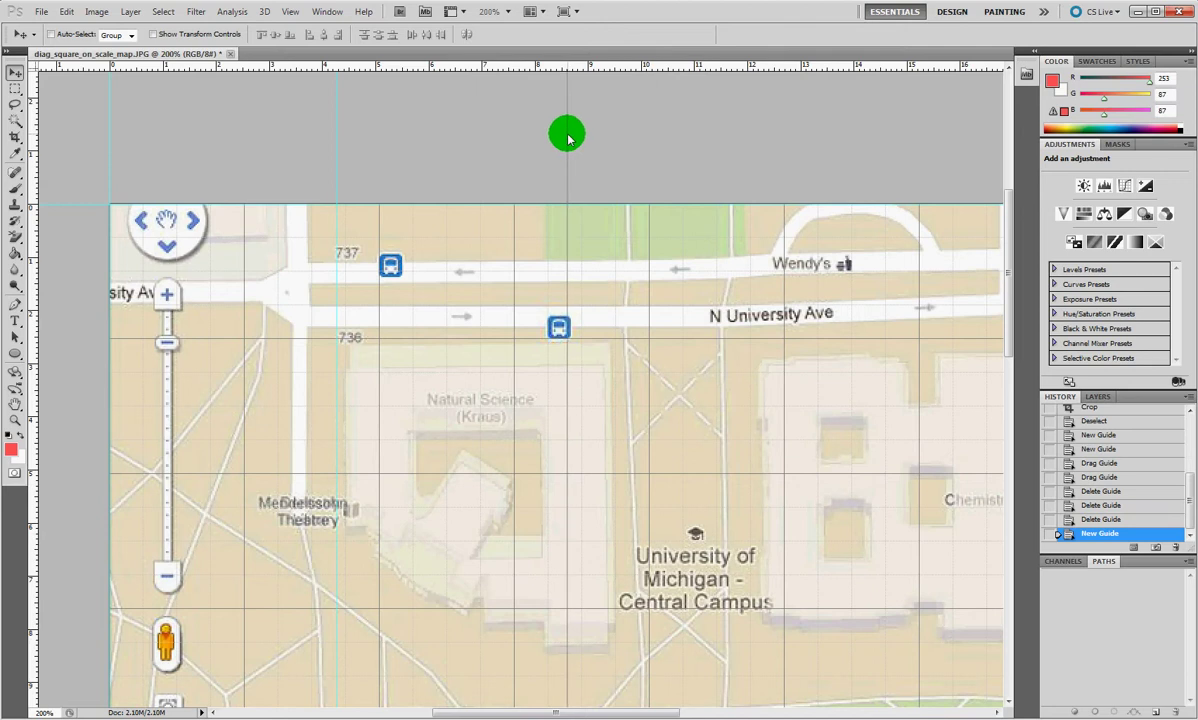
{"action": "left_click_drag", "start_coordinate": [568, 139], "coordinate": [568, 137]}
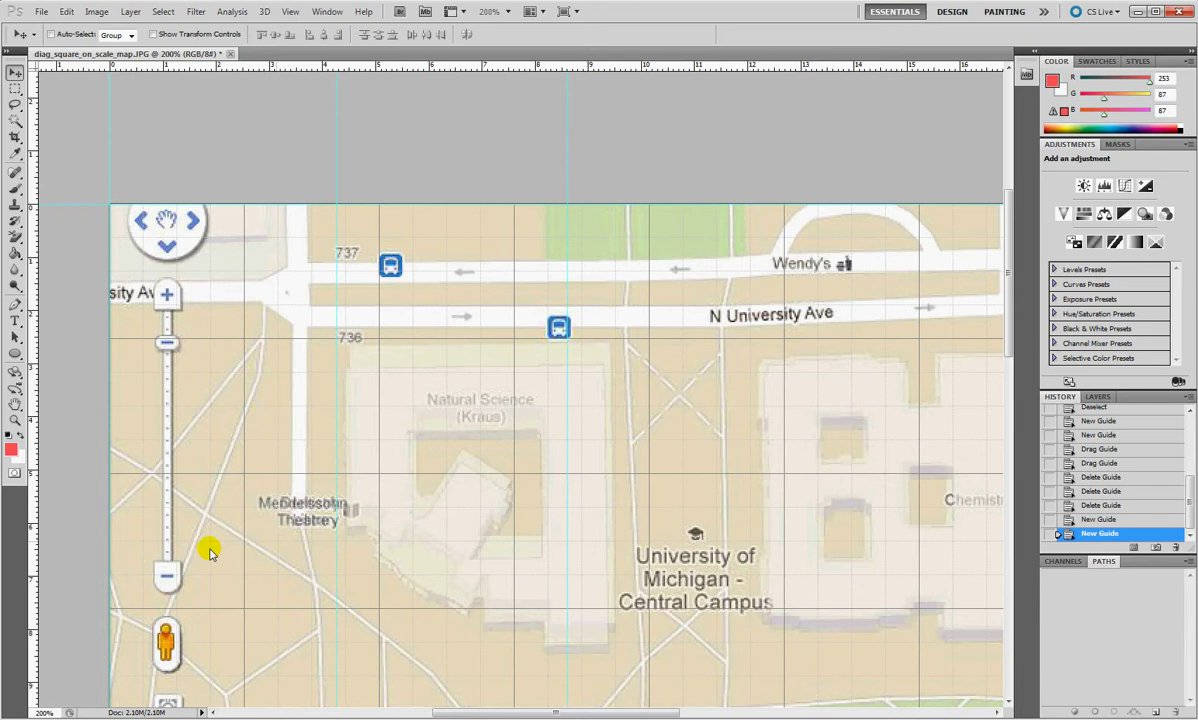
{"action": "key", "text": "alt+Tab"}
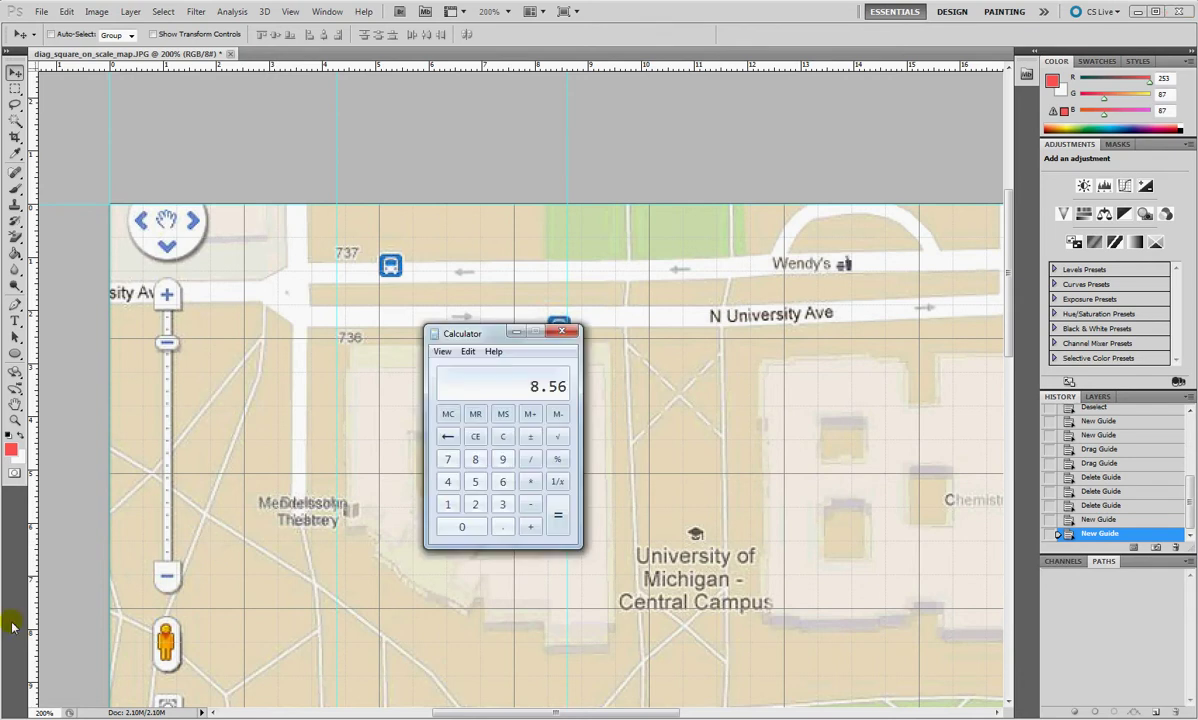
{"action": "left_click", "coordinate": [557, 515]}
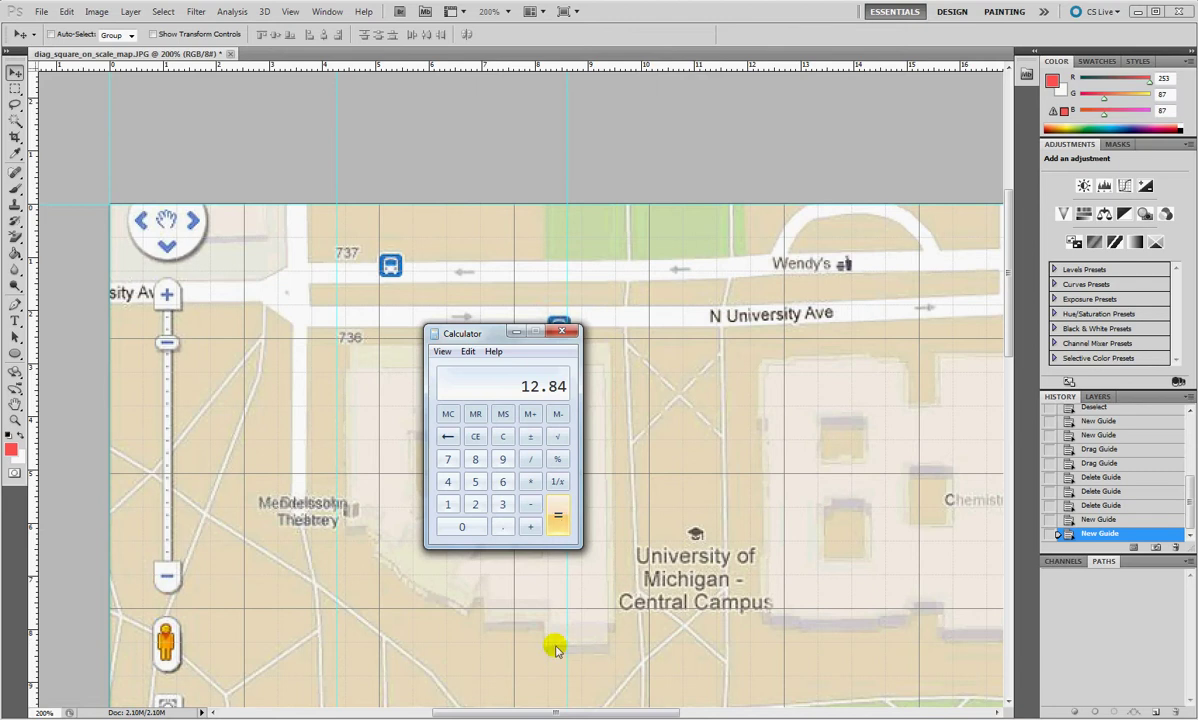
{"action": "left_click", "coordinate": [527, 710]}
{"action": "left_click_drag", "start_coordinate": [566, 712], "coordinate": [662, 712]}
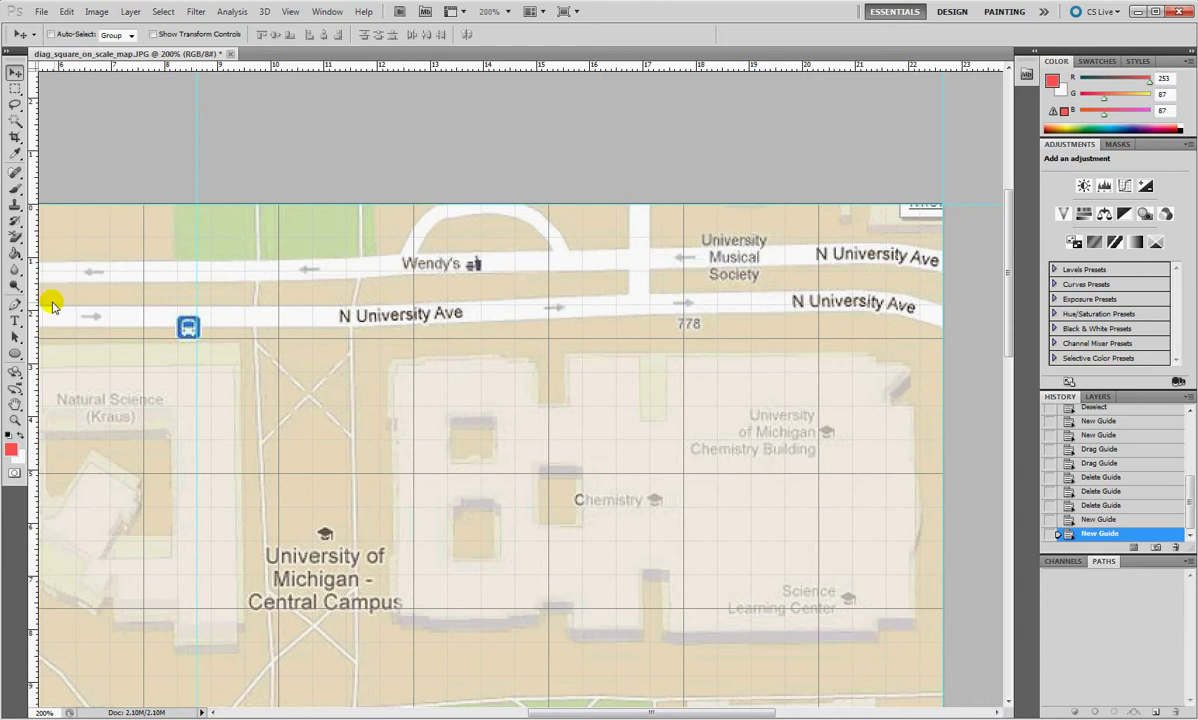
{"action": "left_click_drag", "start_coordinate": [33, 298], "coordinate": [421, 215]}
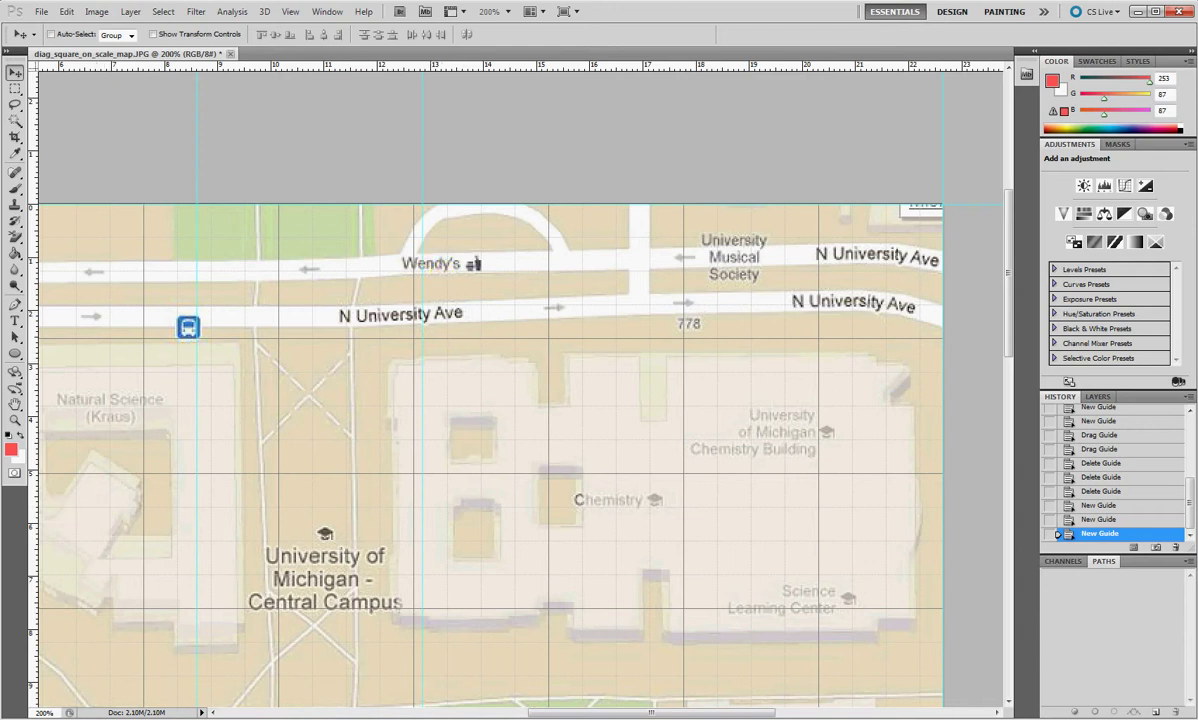
- Get 17.12 in Calculator and place a vertical guide at 17.12 cm
{"action": "key", "text": "alt+Tab"}
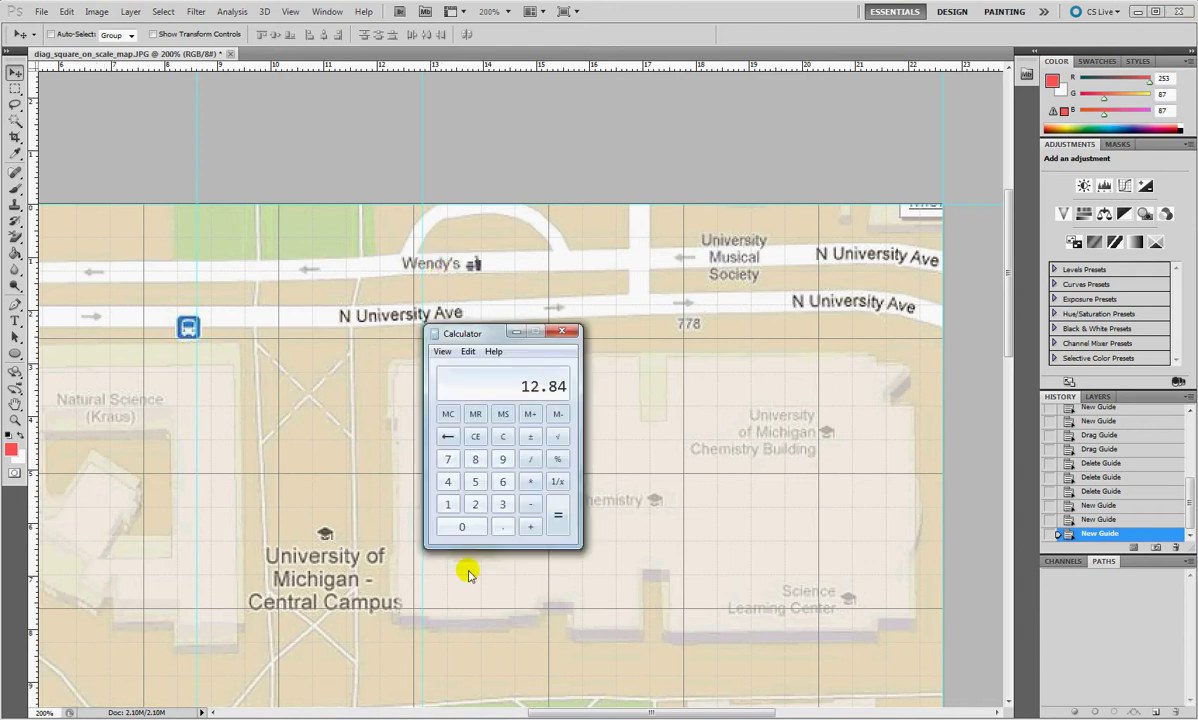
{"action": "left_click", "coordinate": [560, 527]}
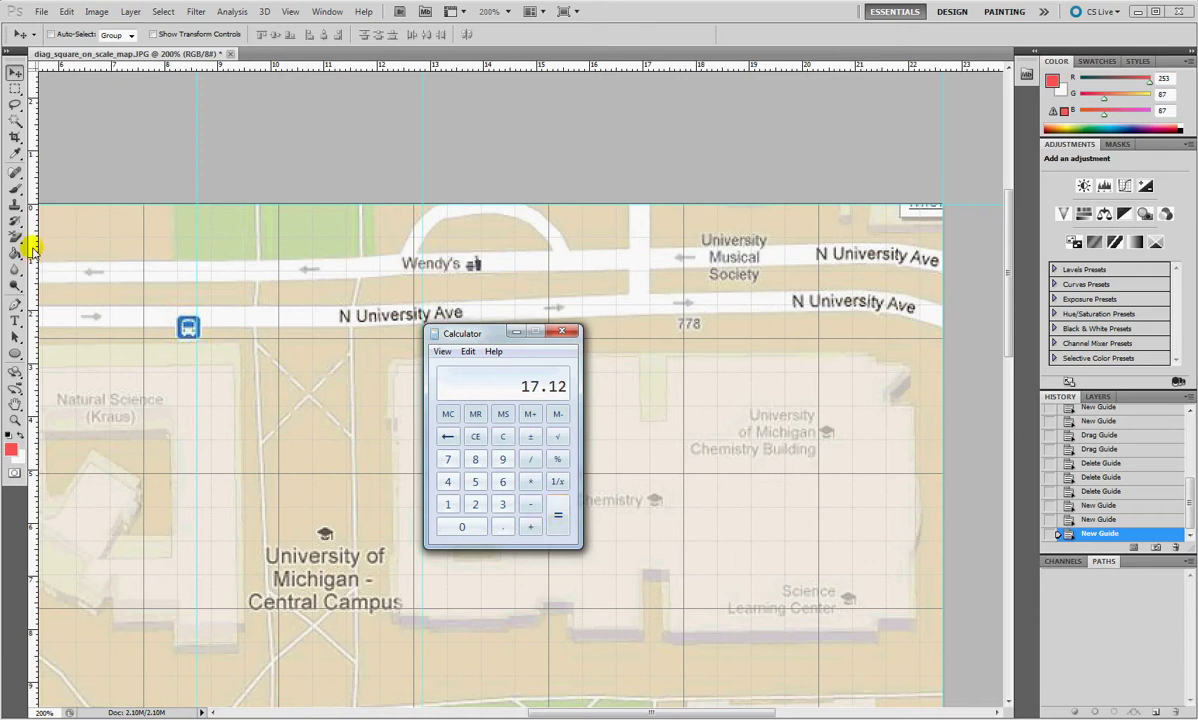
{"action": "left_click_drag", "start_coordinate": [33, 245], "coordinate": [650, 323]}
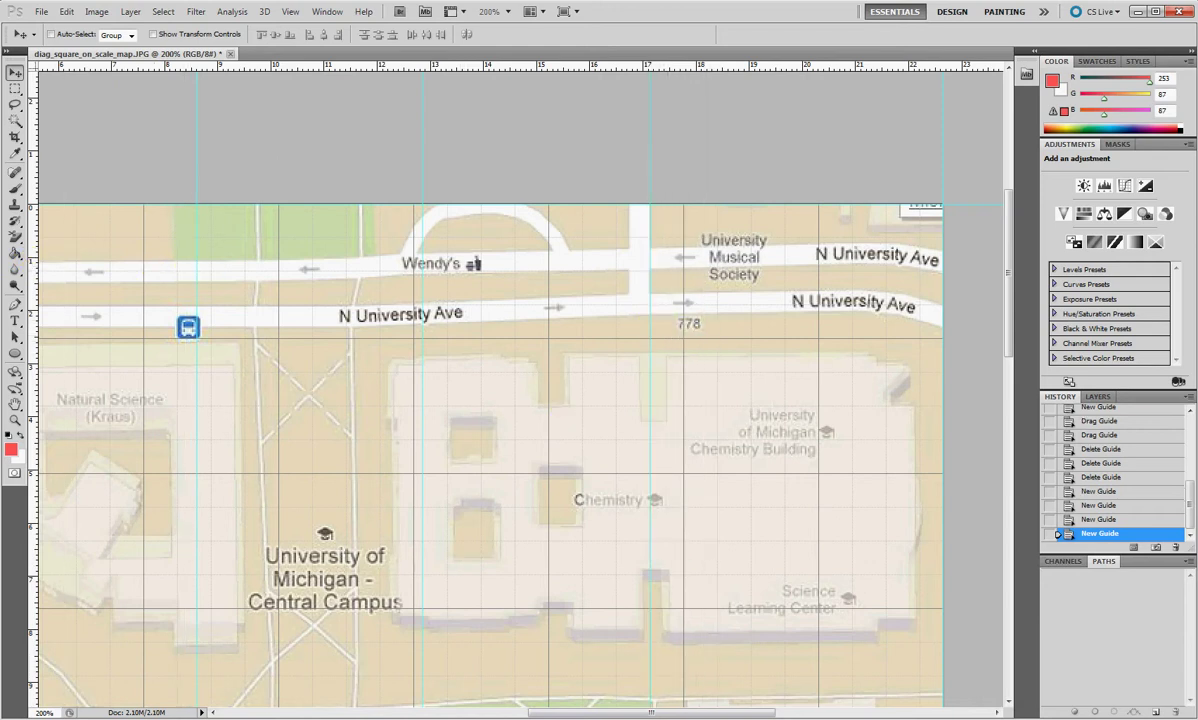
- Get 21.4 in Calculator and place a vertical guide at 21.4 cm
{"action": "key", "text": "alt+Tab"}
{"action": "left_click", "coordinate": [556, 520]}
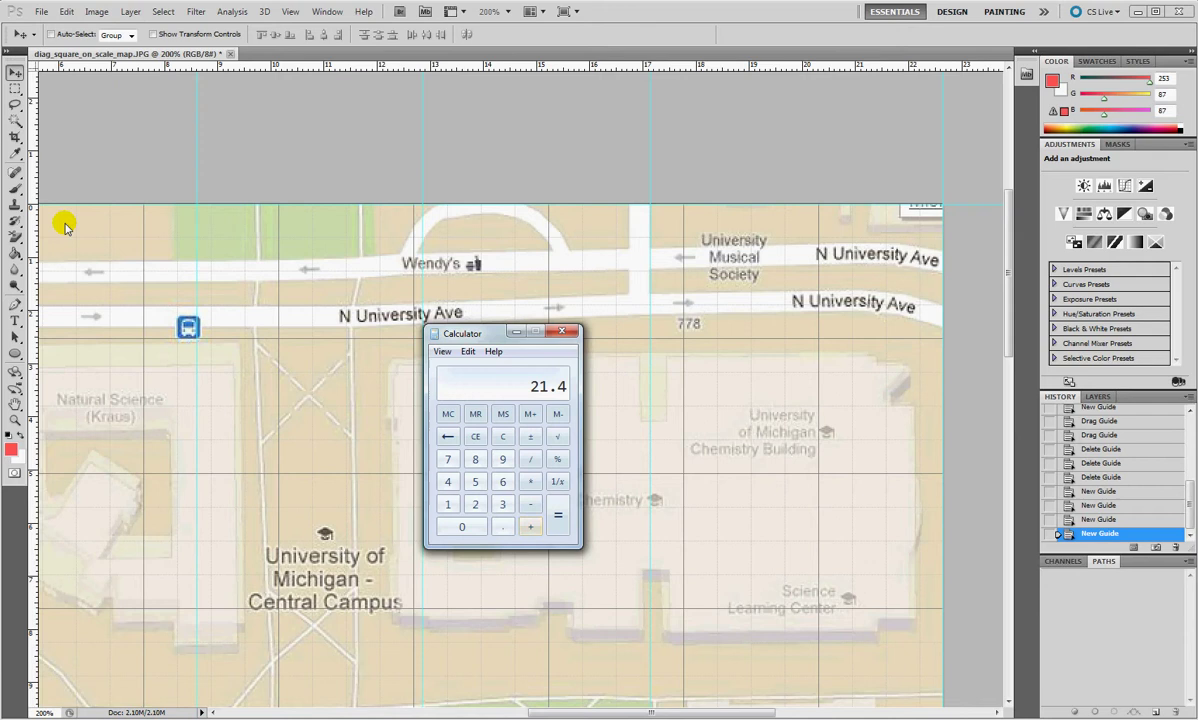
{"action": "left_click", "coordinate": [199, 148]}
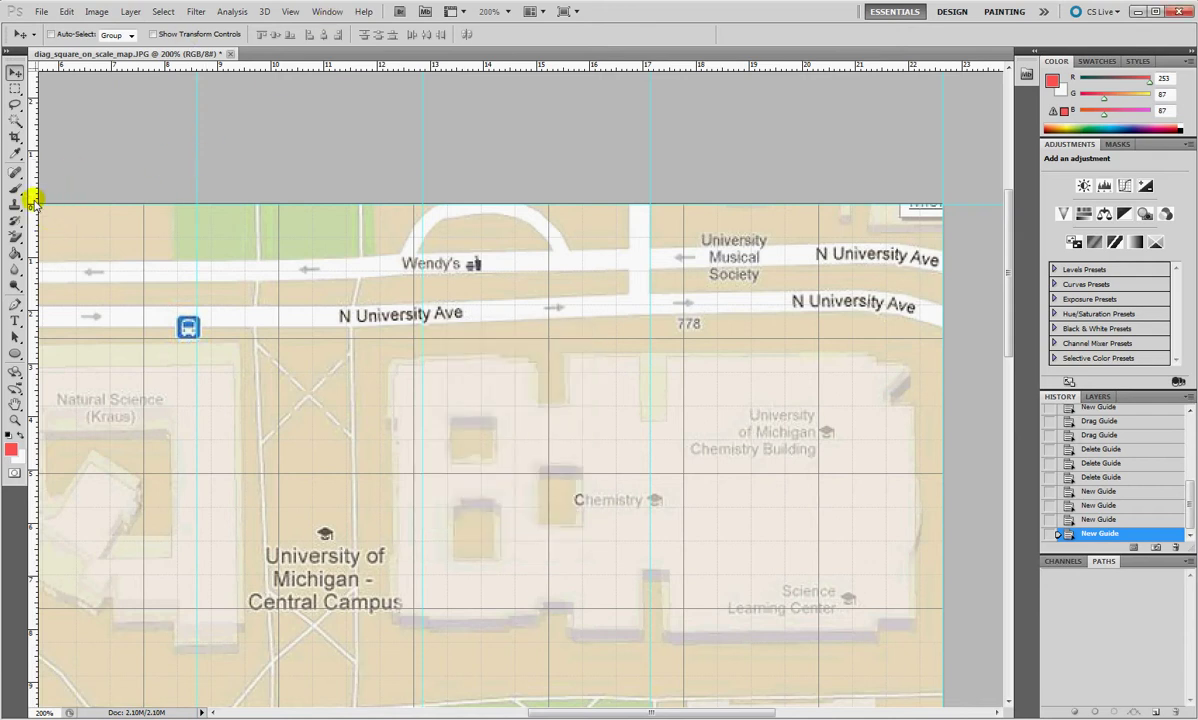
{"action": "left_click_drag", "start_coordinate": [28, 186], "coordinate": [877, 258]}
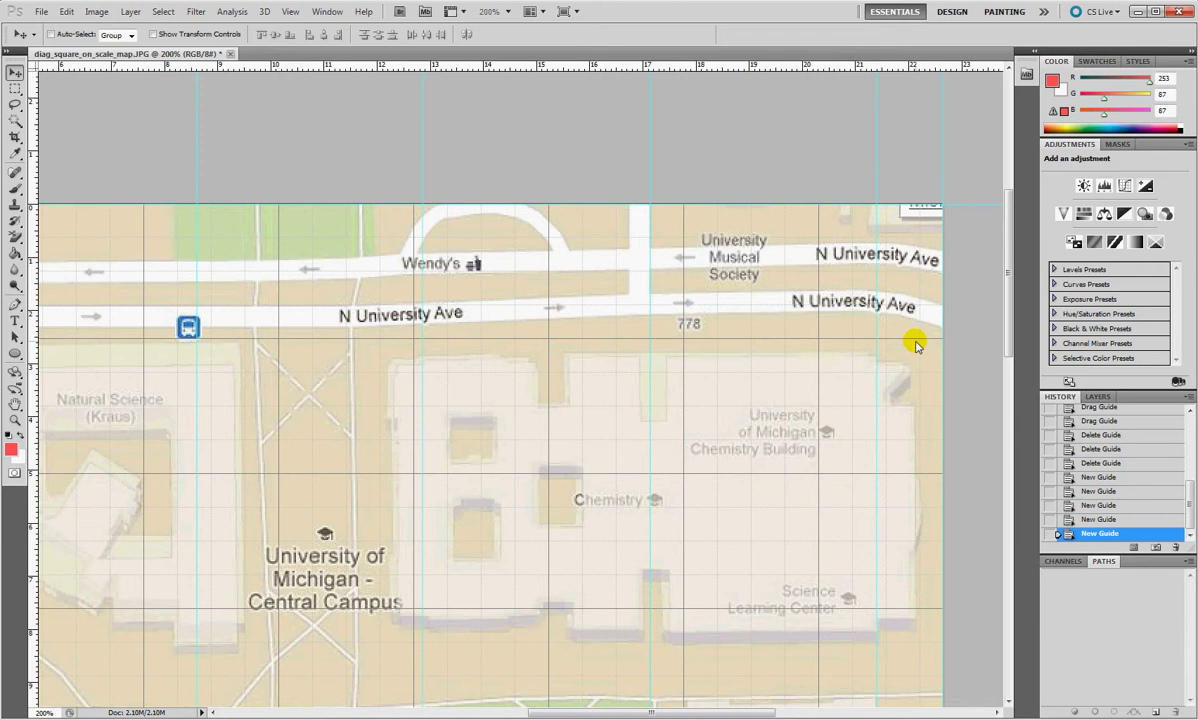
{"action": "scroll", "coordinate": [915, 345], "scroll_direction": "down", "scroll_amount": 5}
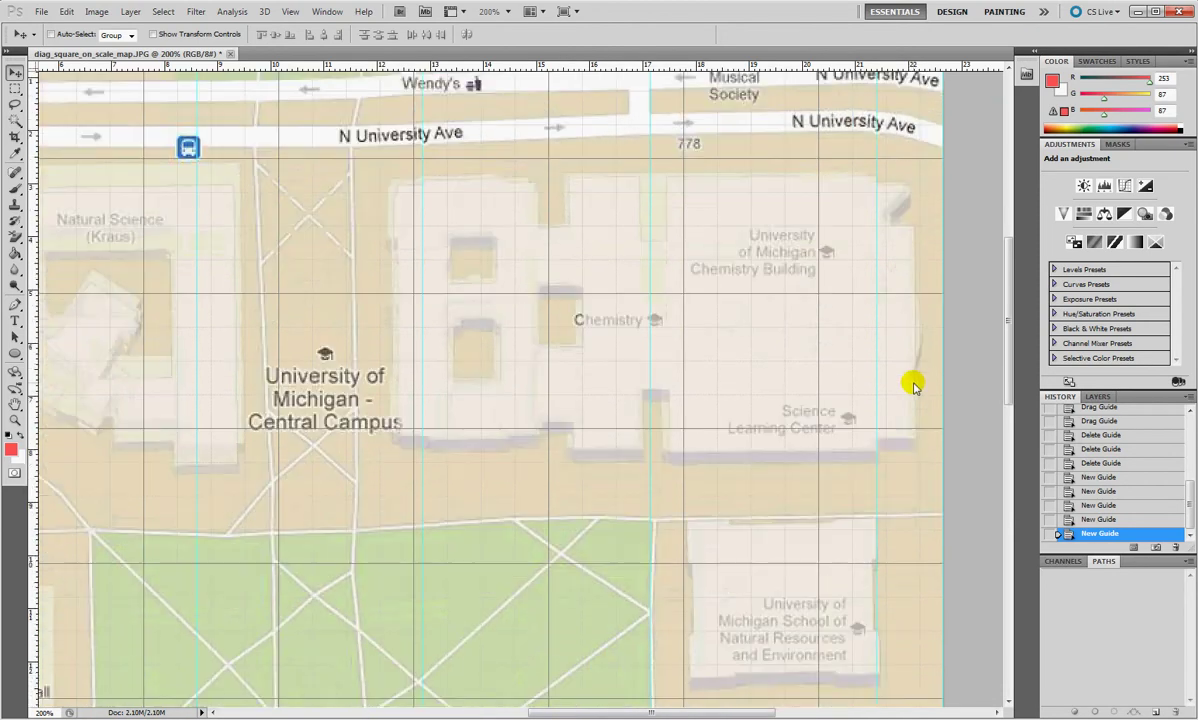
{"action": "scroll", "coordinate": [910, 382], "scroll_direction": "down", "scroll_amount": 1}
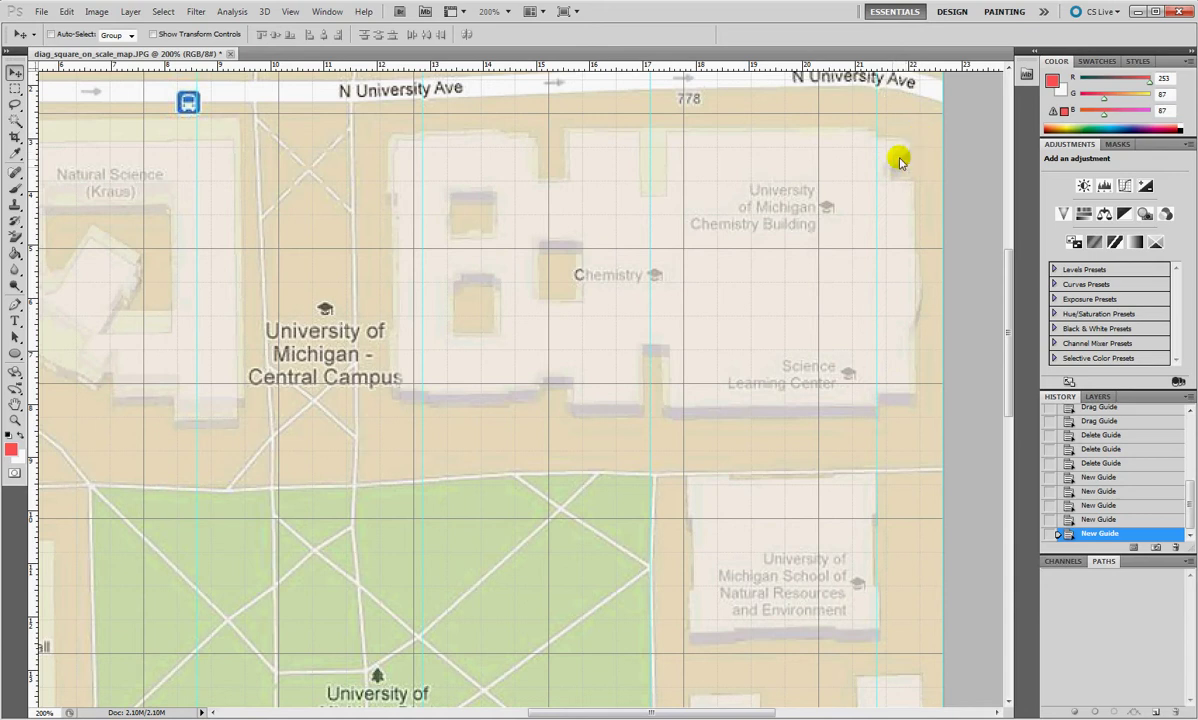
{"action": "scroll", "coordinate": [901, 358], "scroll_direction": "down", "scroll_amount": 1}
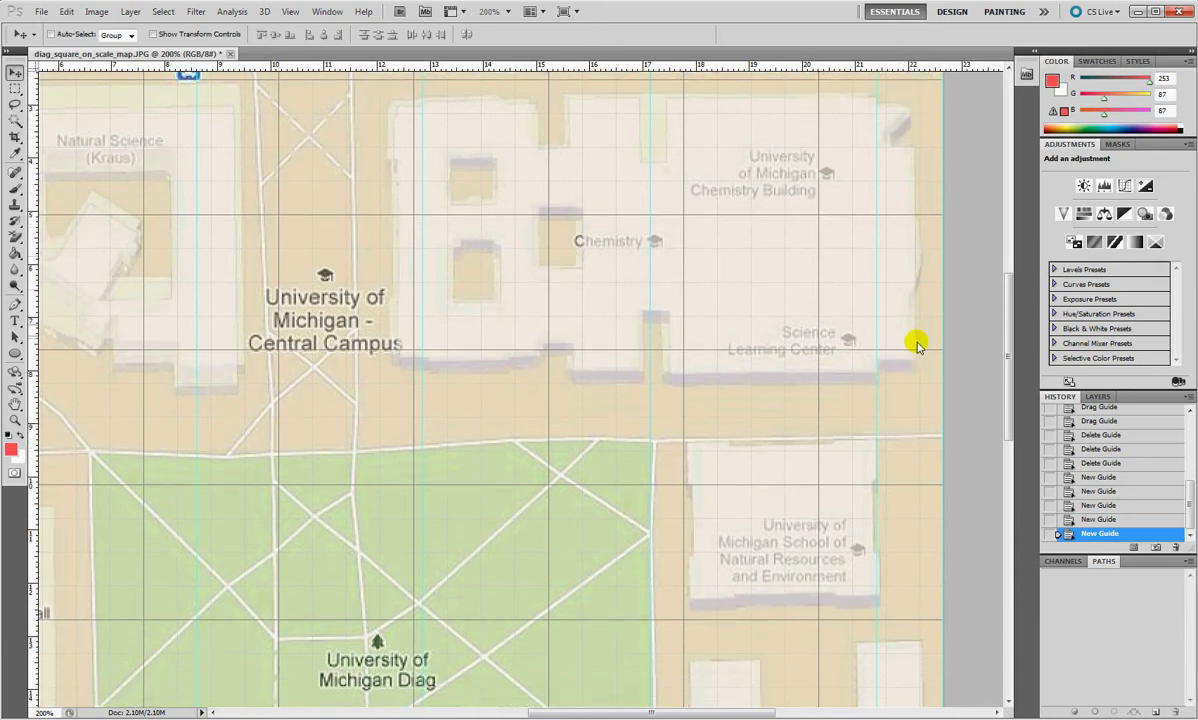
{"action": "scroll", "coordinate": [917, 343], "scroll_direction": "down", "scroll_amount": 6}
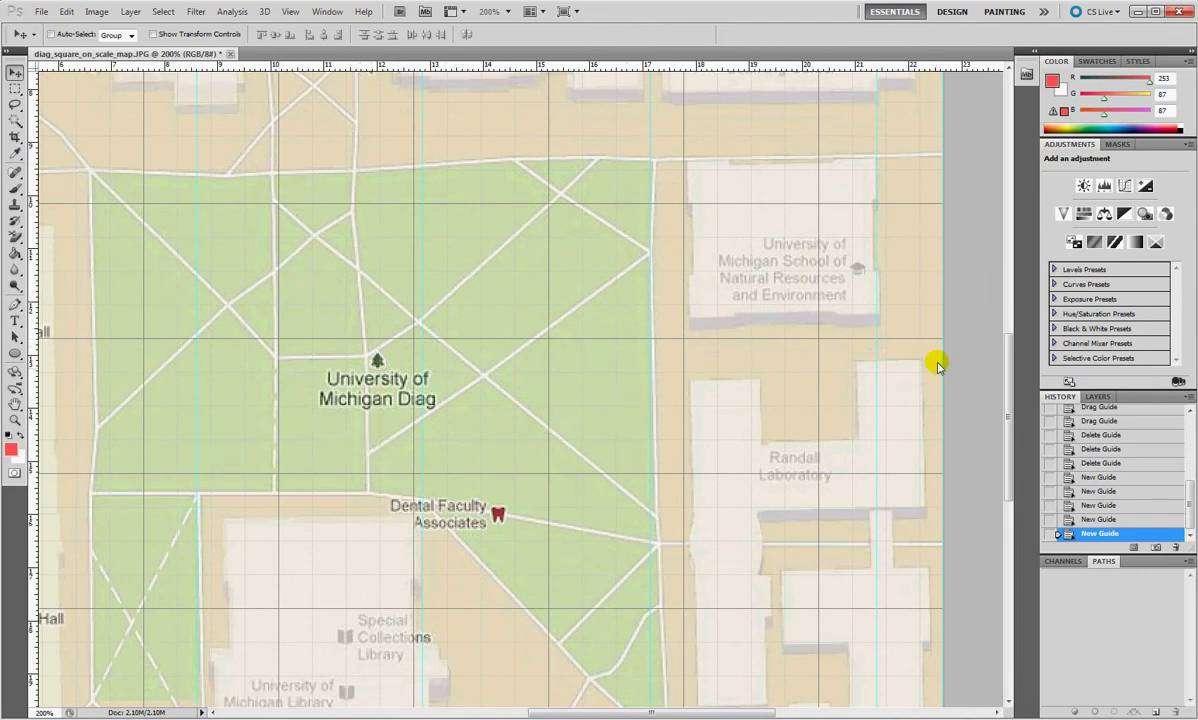
{"action": "scroll", "coordinate": [937, 371], "scroll_direction": "up", "scroll_amount": 8}
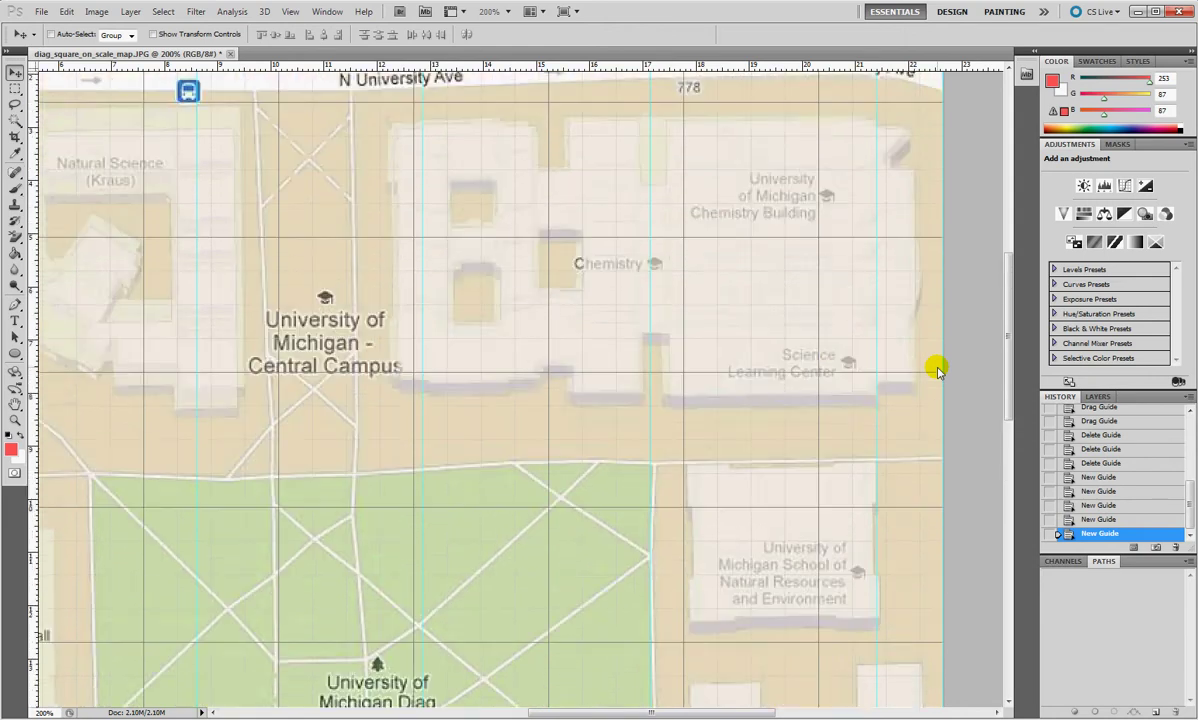
{"action": "key", "text": "ctrl+minus"}
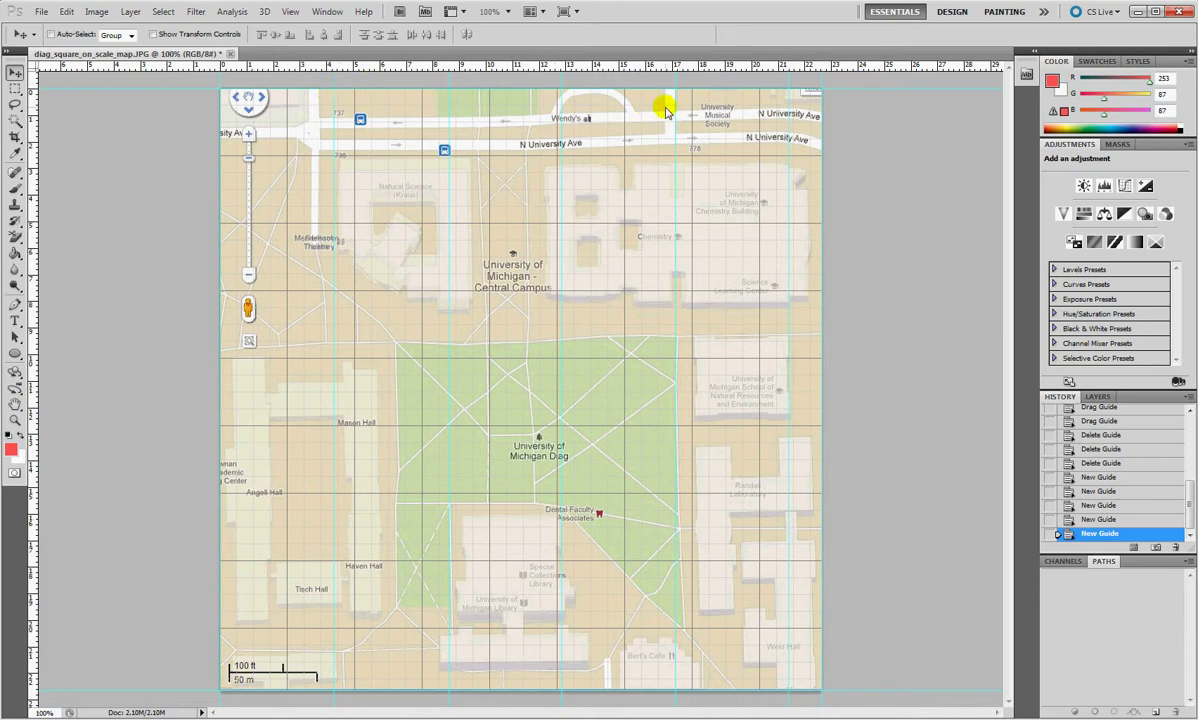
{"action": "left_click_drag", "start_coordinate": [787, 118], "coordinate": [679, 115]}
{"action": "key", "text": "ctrl+z"}
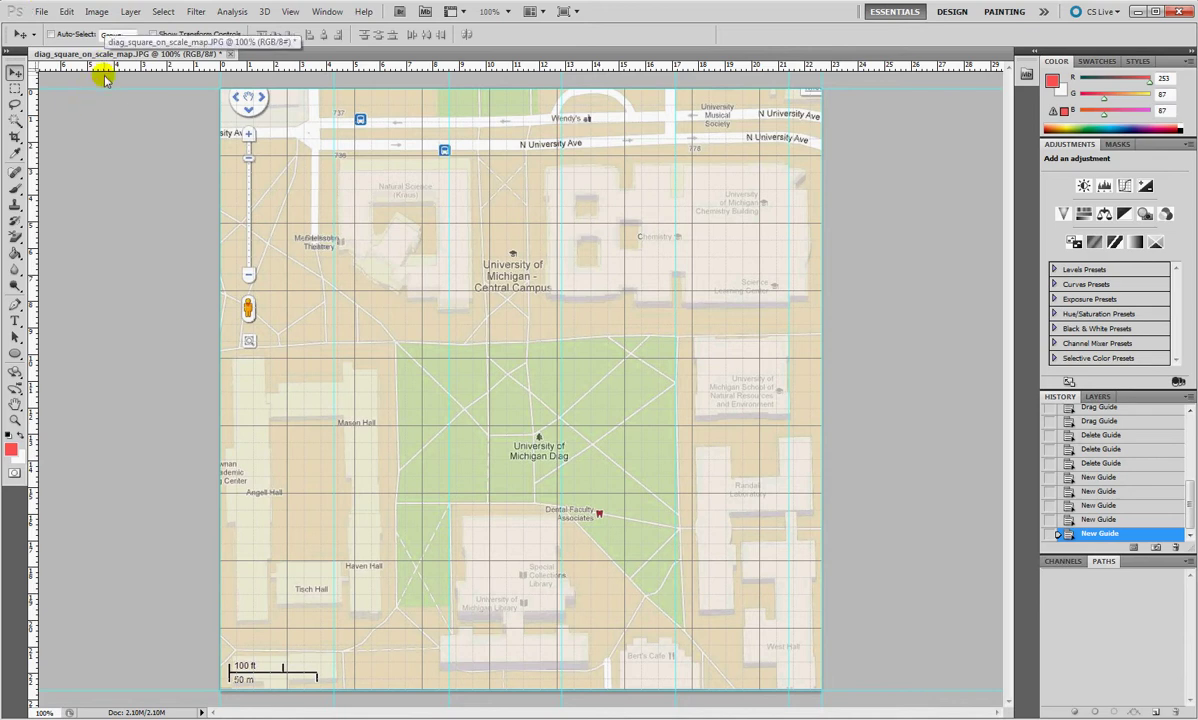
- Zoom back in on the map and drag a horizontal guide down to 4.28 cm
{"action": "key", "text": "ctrl+plus"}
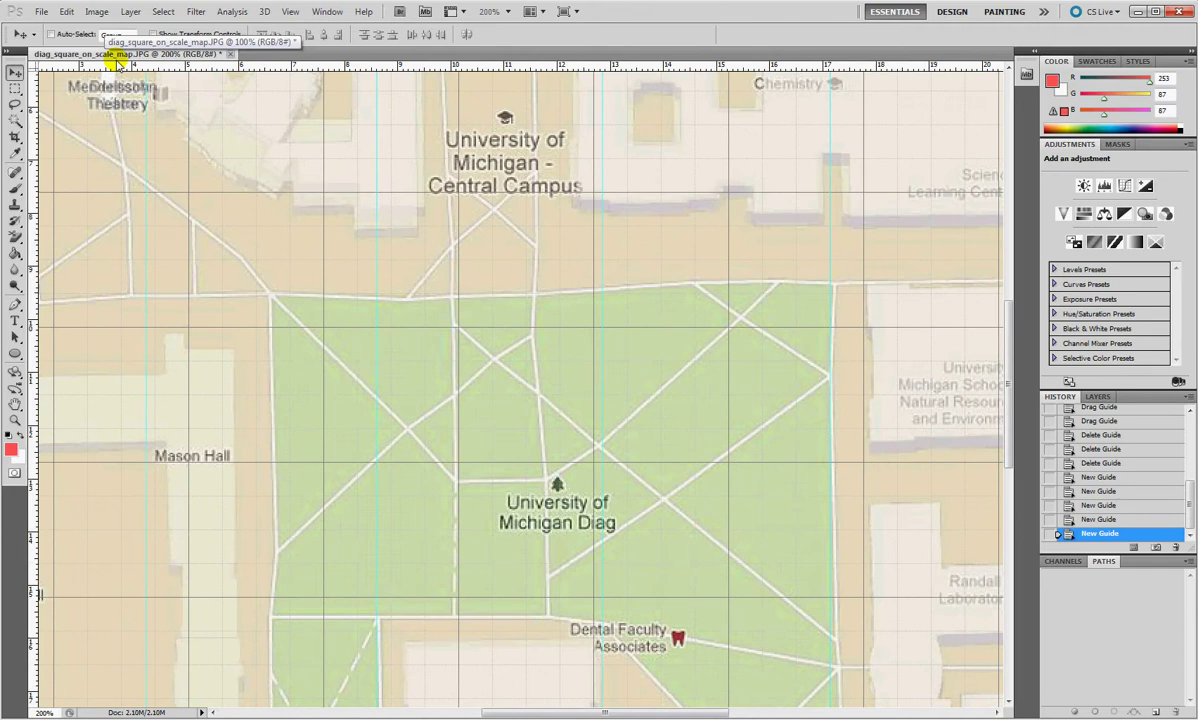
{"action": "left_click_drag", "start_coordinate": [500, 710], "coordinate": [408, 707]}
{"action": "scroll", "coordinate": [336, 338], "scroll_direction": "up", "scroll_amount": 10}
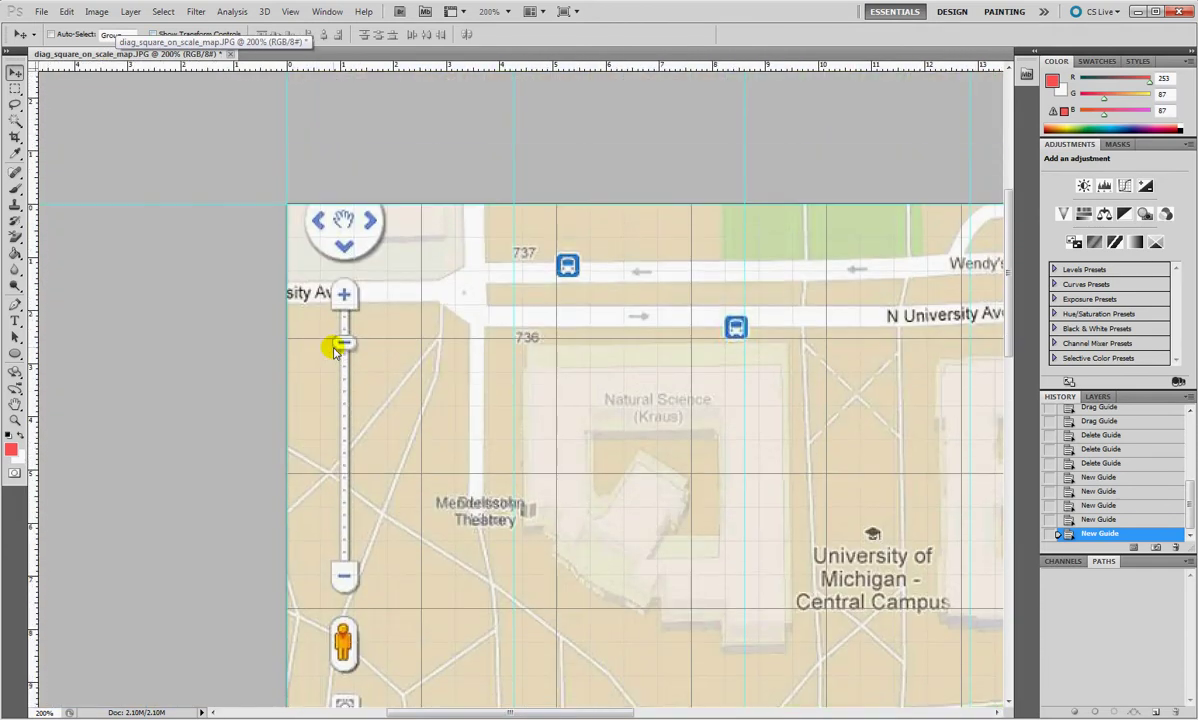
{"action": "scroll", "coordinate": [336, 348], "scroll_direction": "down", "scroll_amount": 1}
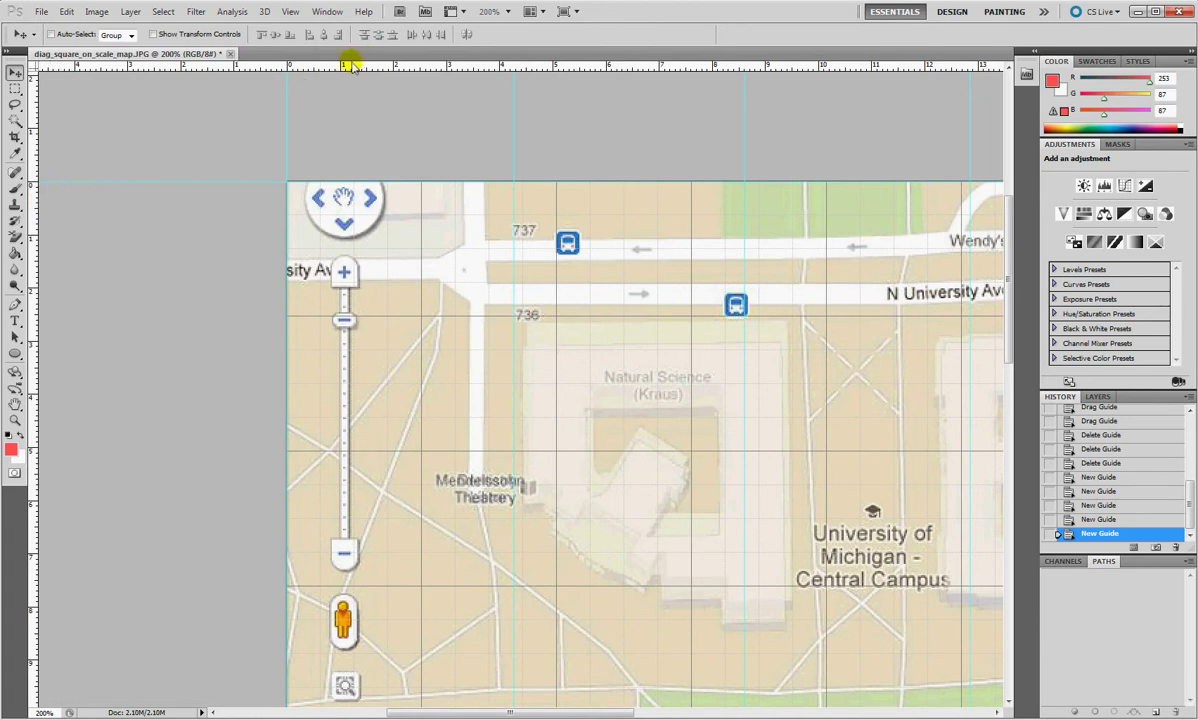
{"action": "left_click_drag", "start_coordinate": [351, 65], "coordinate": [381, 408]}
- Clear Calculator and compute 4.28 + 4.28 = 8.56
{"action": "key", "text": "alt+Tab"}
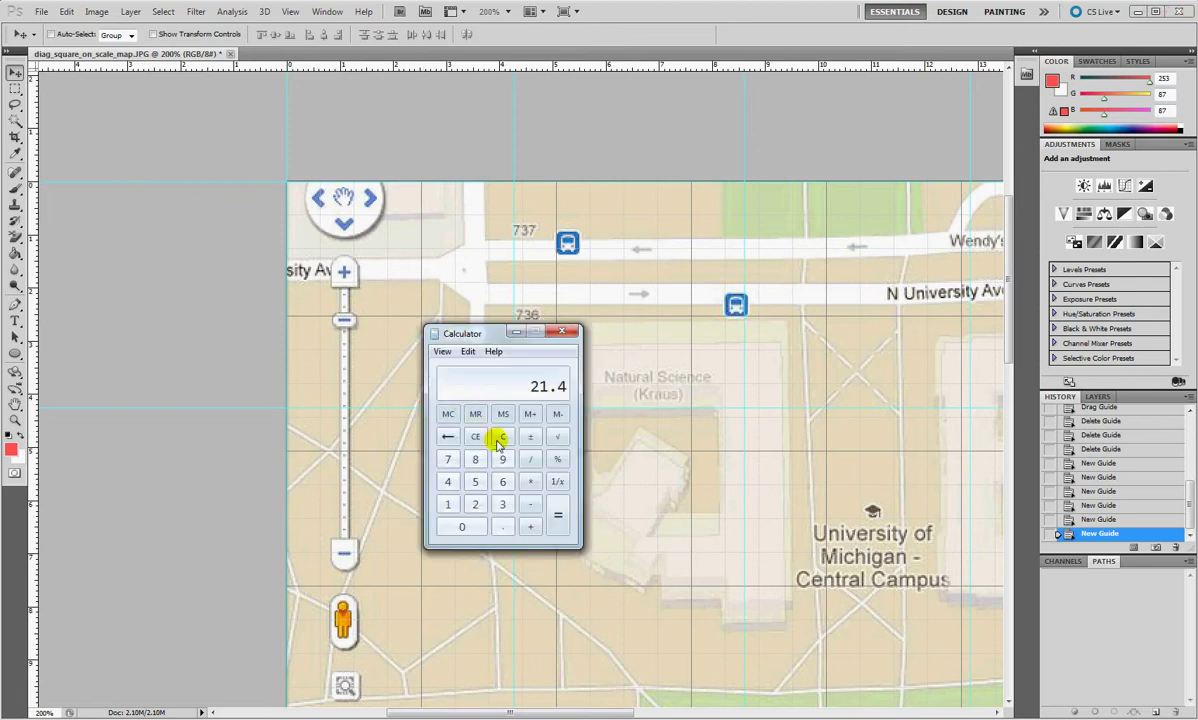
{"action": "left_click", "coordinate": [503, 436]}
{"action": "left_click", "coordinate": [448, 481]}
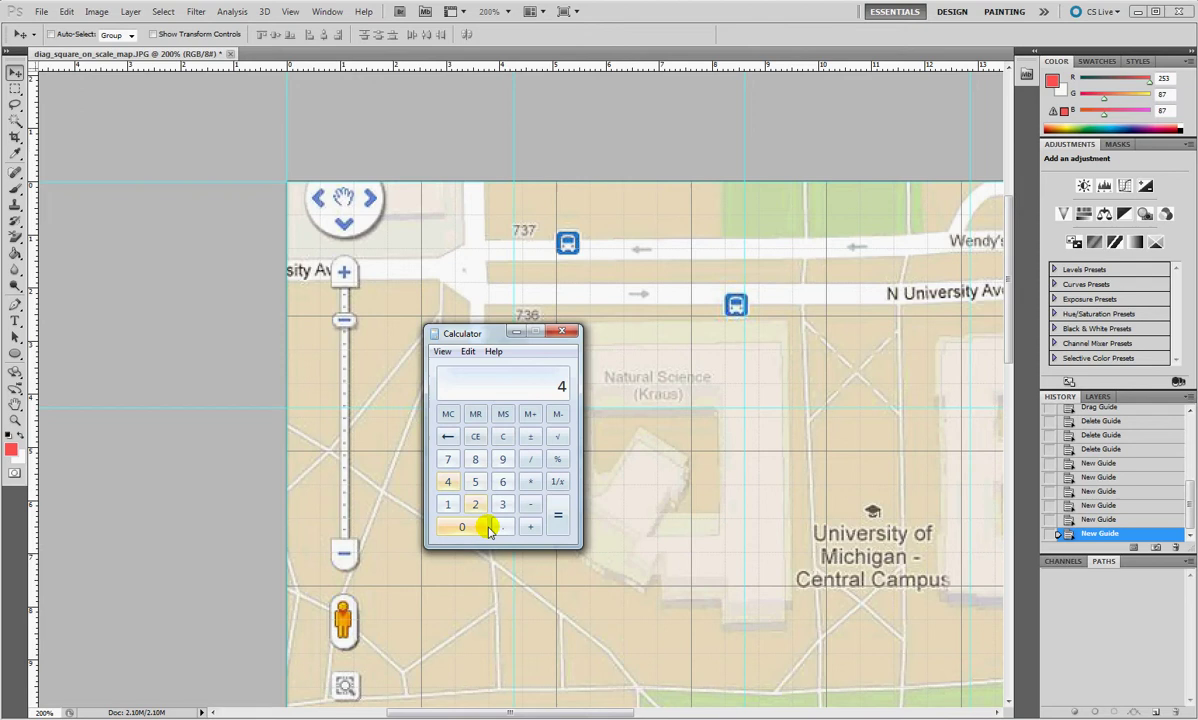
{"action": "left_click", "coordinate": [505, 526]}
{"action": "left_click", "coordinate": [475, 504]}
{"action": "left_click", "coordinate": [475, 459]}
{"action": "left_click", "coordinate": [448, 481]}
{"action": "left_click", "coordinate": [503, 526]}
{"action": "left_click", "coordinate": [475, 504]}
{"action": "left_click", "coordinate": [555, 513]}
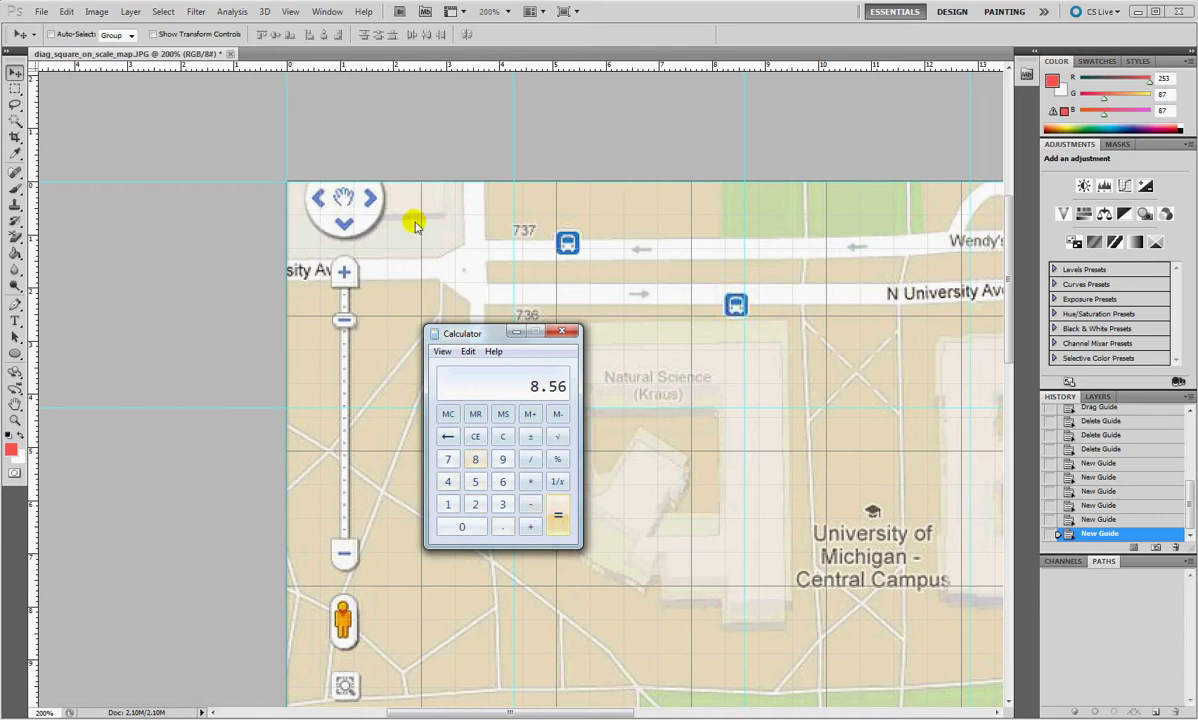
- Place a horizontal guide at 8.56 cm down the map
{"action": "left_click", "coordinate": [325, 82]}
{"action": "left_click_drag", "start_coordinate": [316, 70], "coordinate": [324, 636]}
{"action": "scroll", "coordinate": [334, 693], "scroll_direction": "down", "scroll_amount": 5}
{"action": "scroll", "coordinate": [334, 617], "scroll_direction": "down", "scroll_amount": 8}
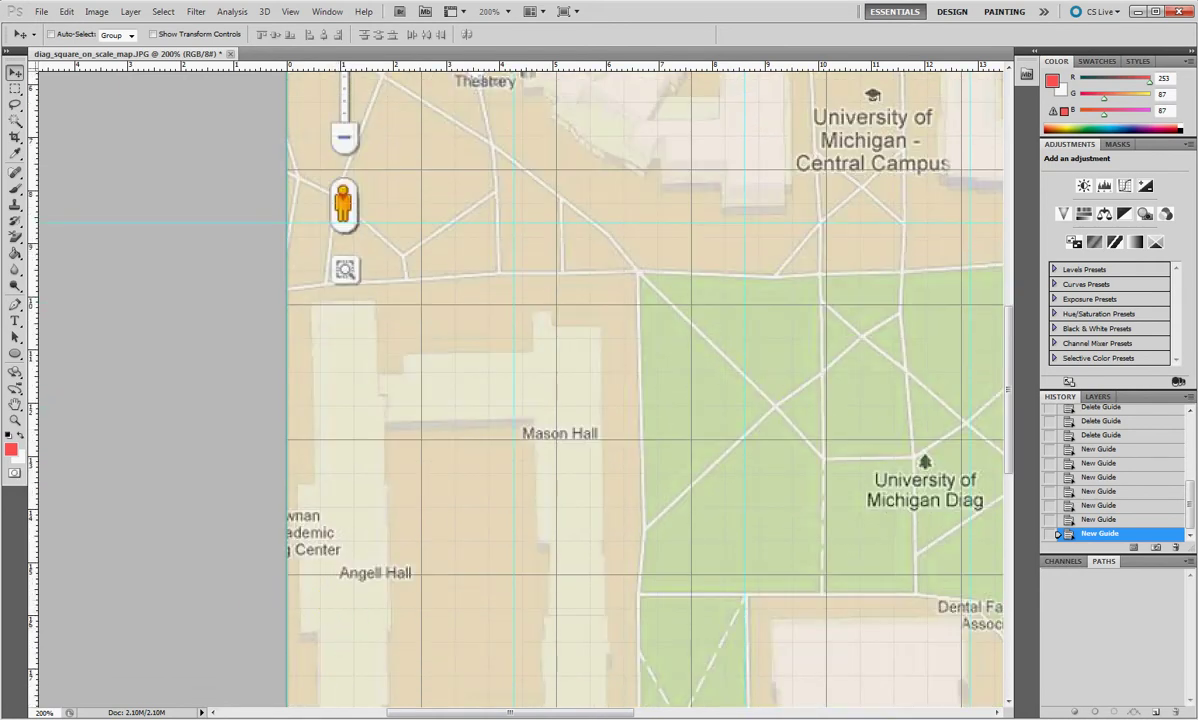
- Get 12.84 in Calculator and place a horizontal guide at 12.84 cm
{"action": "key", "text": "alt+Tab"}
{"action": "left_click", "coordinate": [557, 515]}
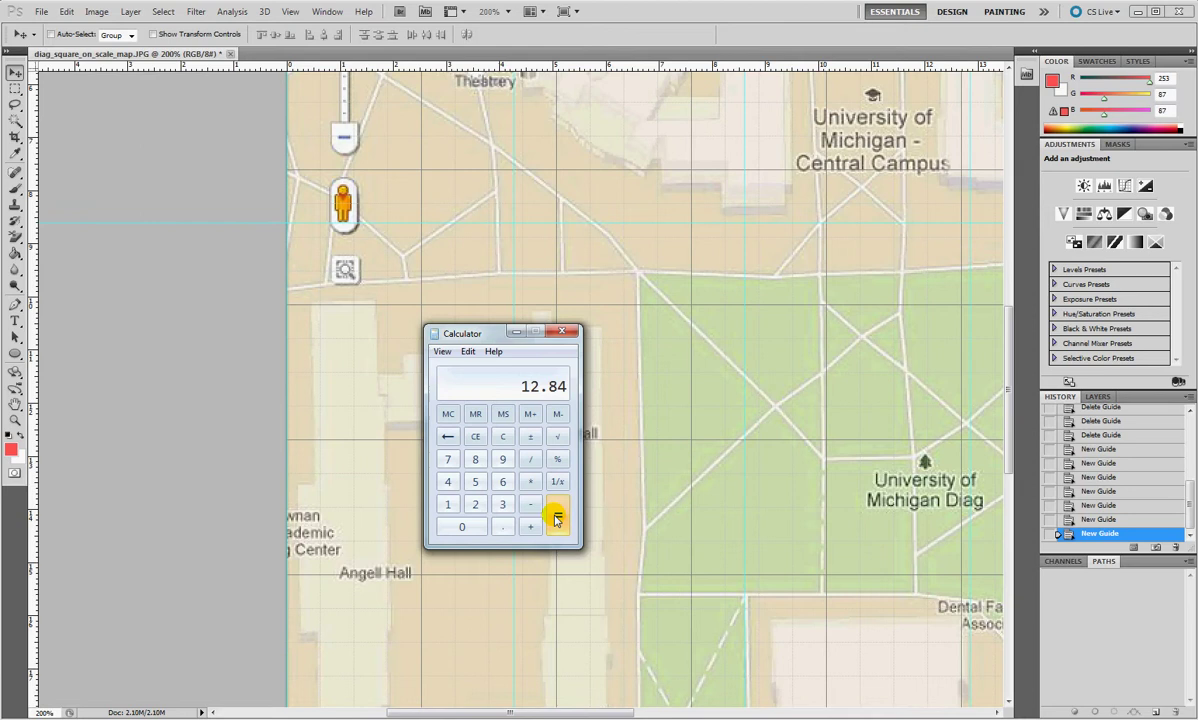
{"action": "left_click", "coordinate": [366, 68]}
{"action": "left_click_drag", "start_coordinate": [368, 68], "coordinate": [347, 455]}
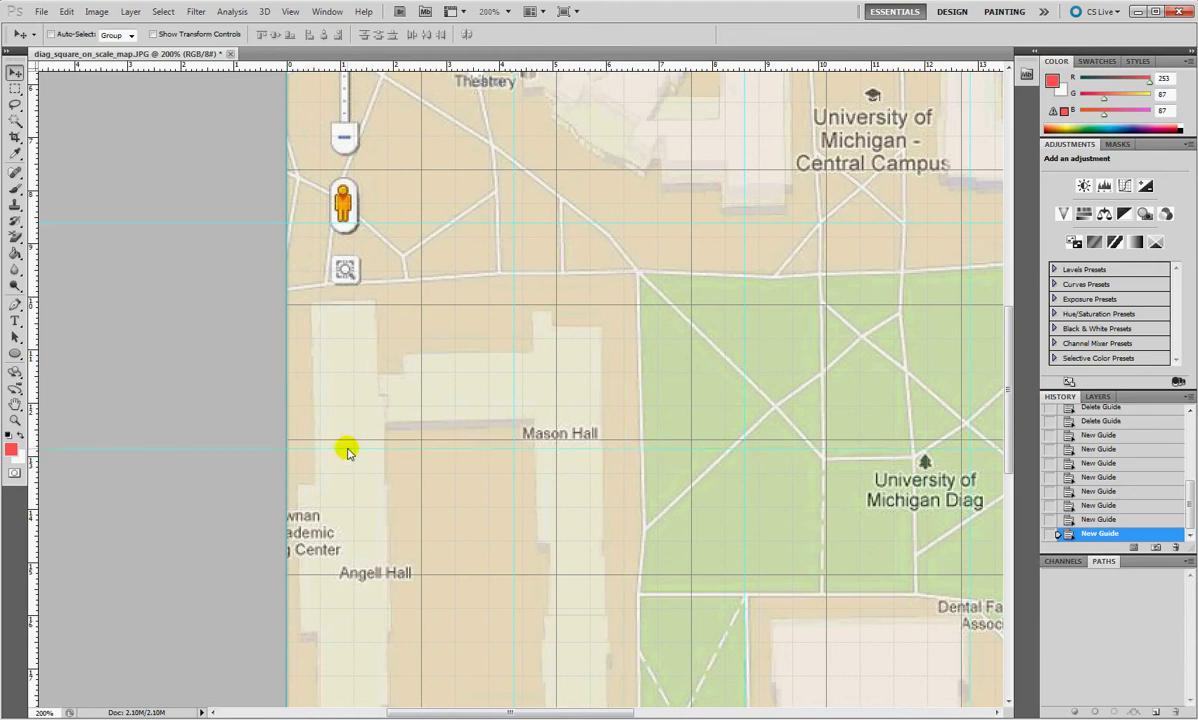
{"action": "scroll", "coordinate": [348, 452], "scroll_direction": "down", "scroll_amount": 5}
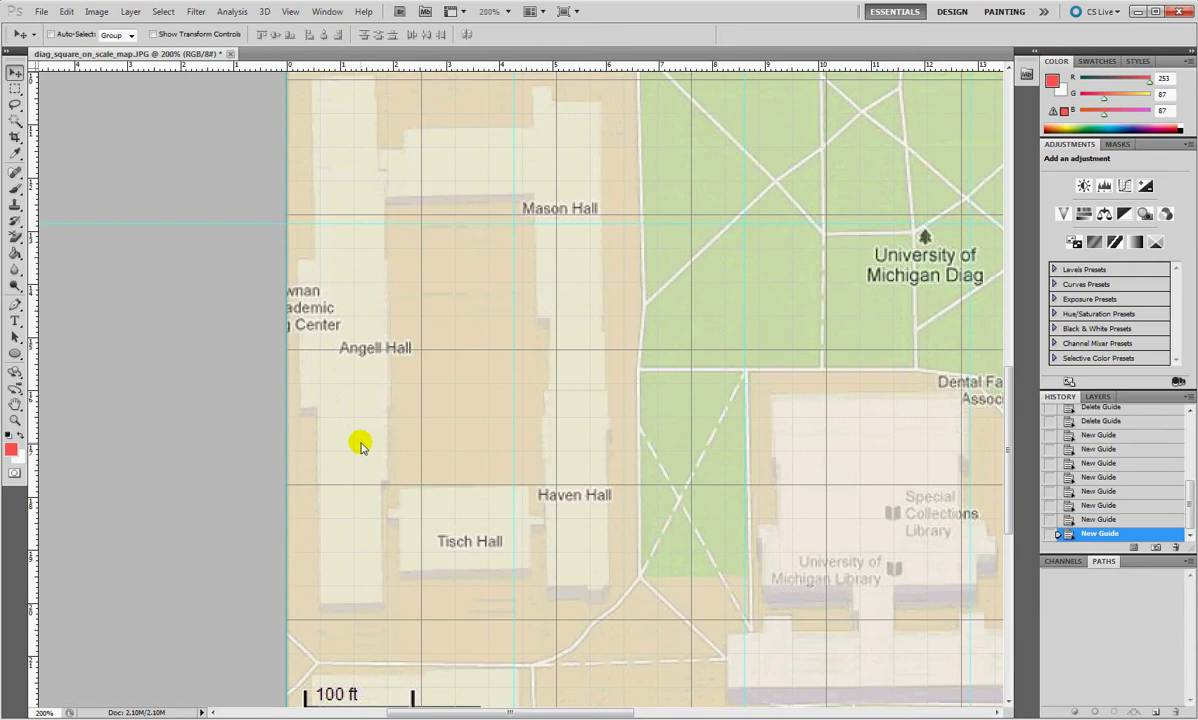
- Get 17.12 in Calculator and place a horizontal guide at 17.12 cm
{"action": "key", "text": "alt+Tab"}
{"action": "left_click", "coordinate": [557, 510]}
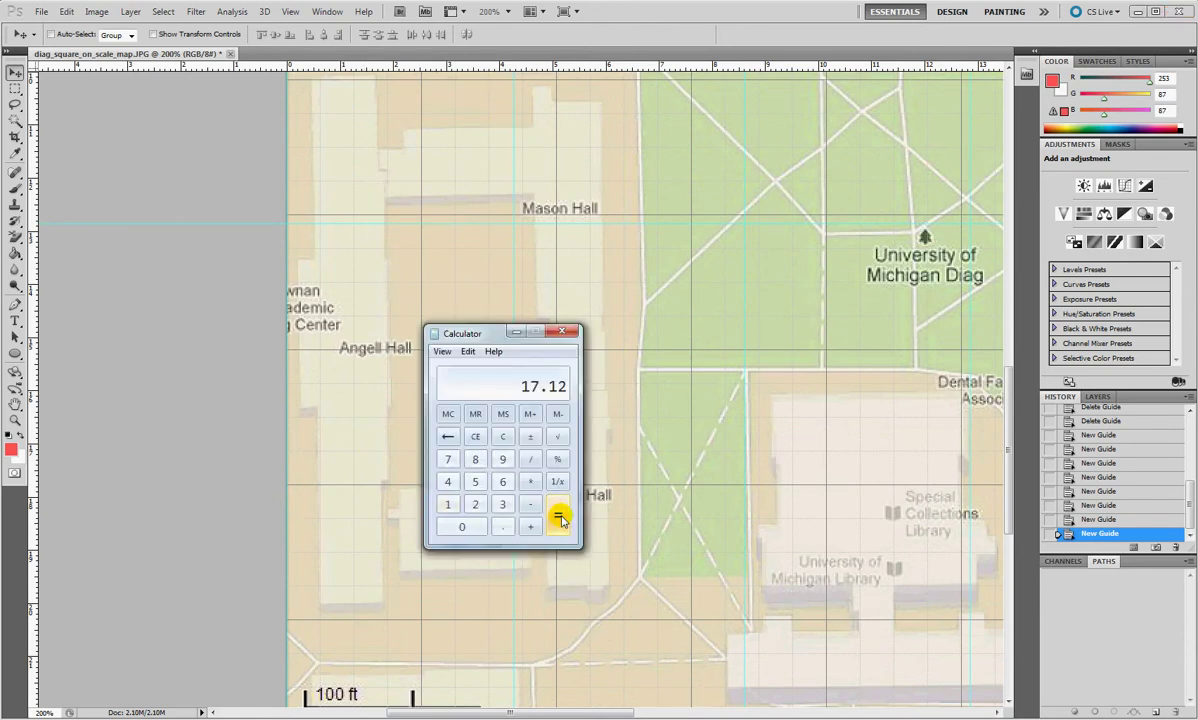
{"action": "left_click", "coordinate": [265, 85]}
{"action": "left_click_drag", "start_coordinate": [257, 64], "coordinate": [237, 453]}
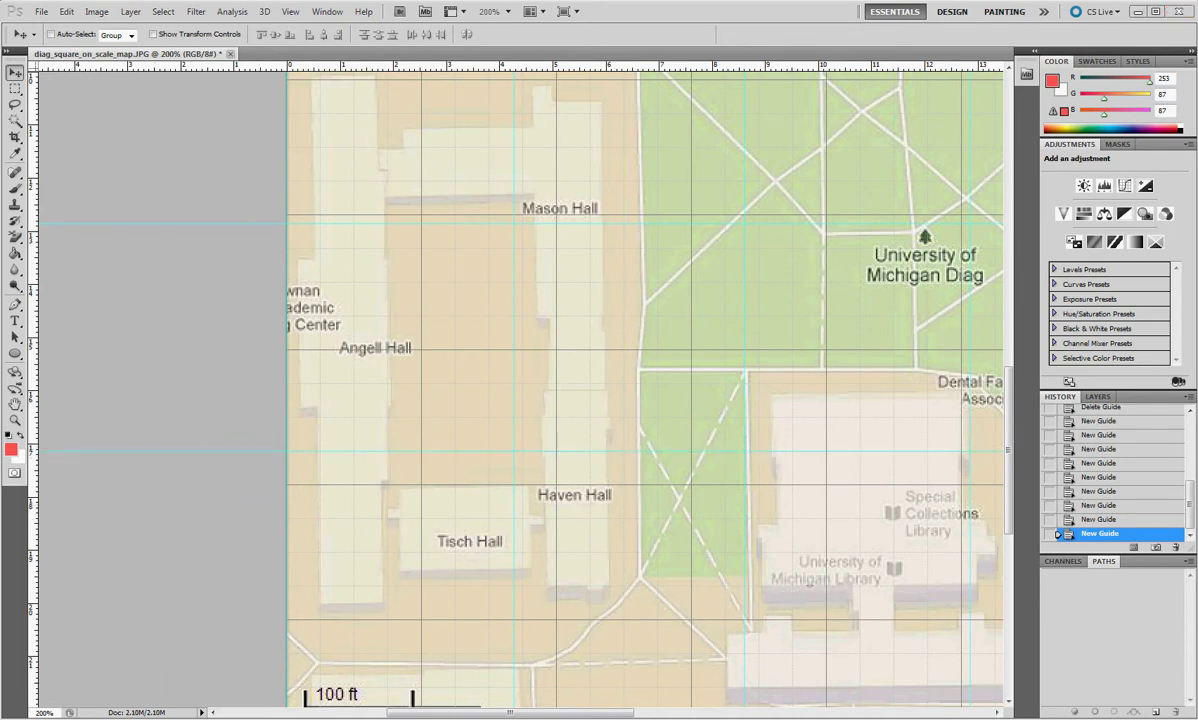
- Get 21.4 in Calculator and place a horizontal guide at 21.4 cm above the scale bar
{"action": "key", "text": "alt+Tab"}
{"action": "left_click", "coordinate": [556, 514]}
{"action": "left_click", "coordinate": [197, 593]}
{"action": "scroll", "coordinate": [227, 564], "scroll_direction": "down", "scroll_amount": 3}
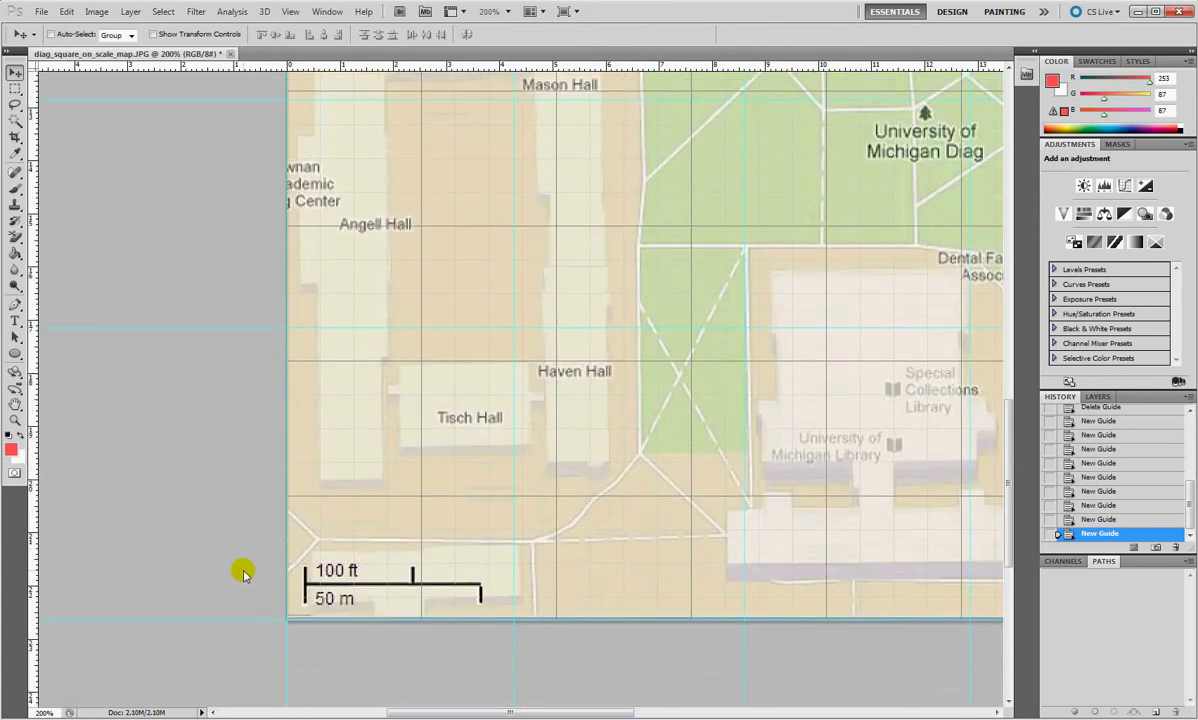
{"action": "left_click_drag", "start_coordinate": [320, 70], "coordinate": [257, 558]}
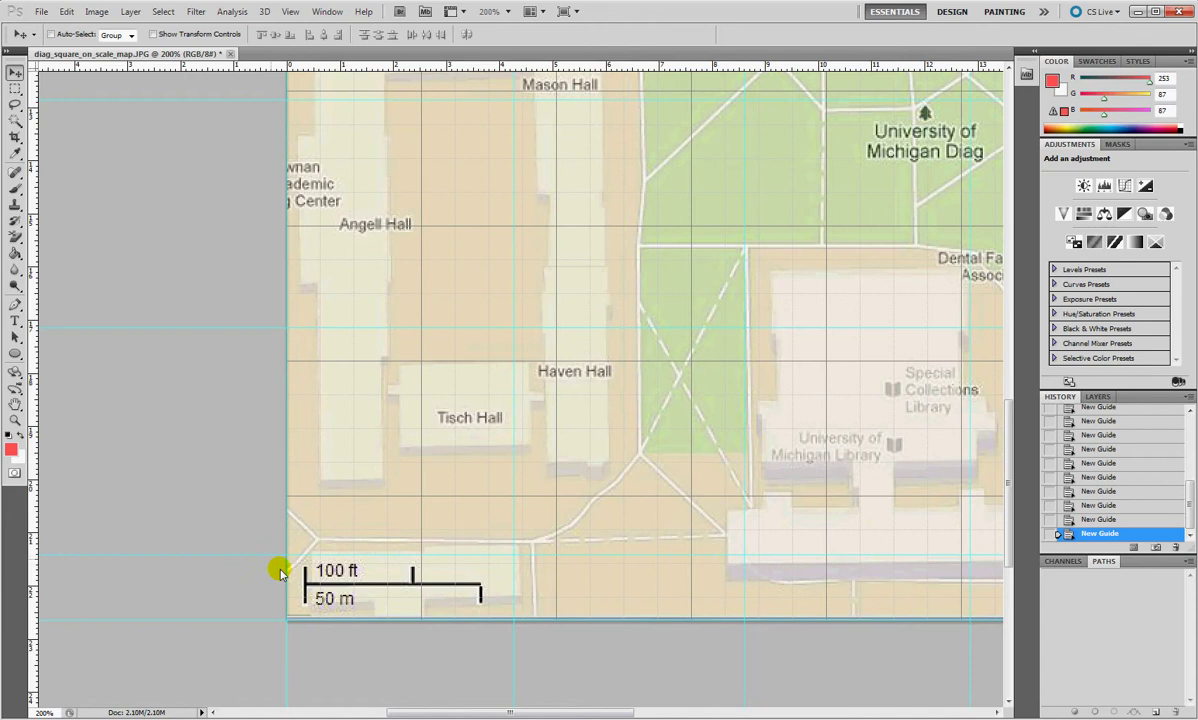
{"action": "scroll", "coordinate": [385, 588], "scroll_direction": "down", "scroll_amount": 1}
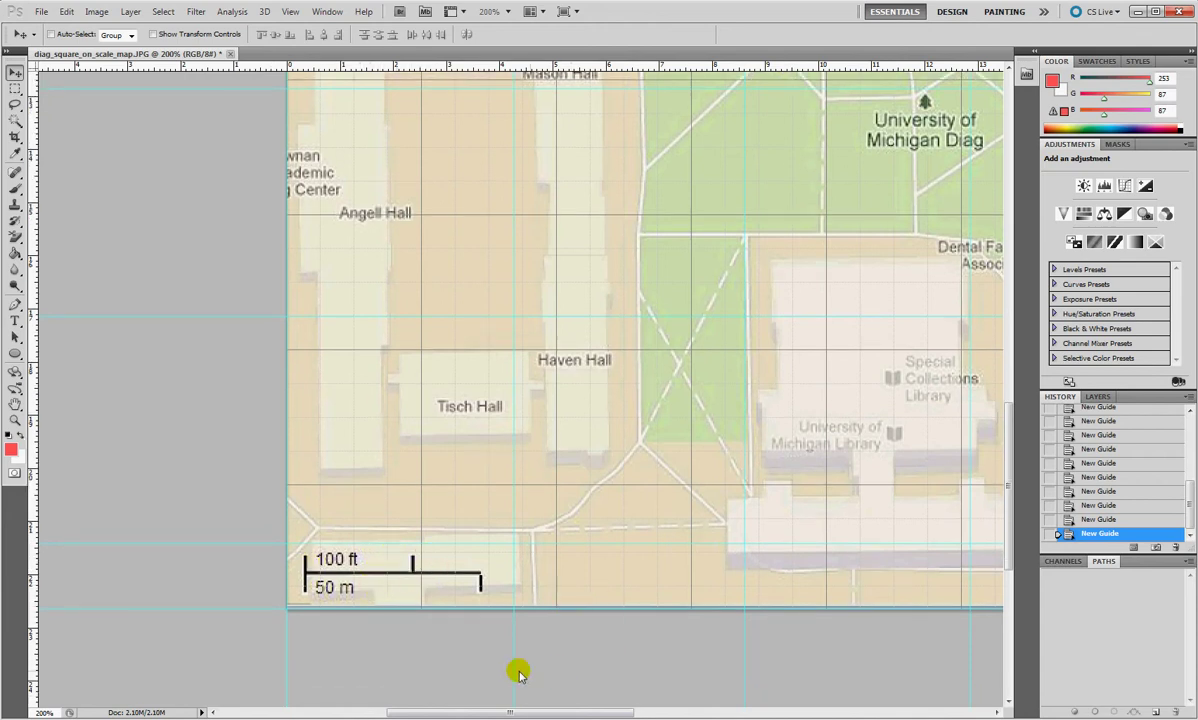
{"action": "left_click_drag", "start_coordinate": [471, 711], "coordinate": [567, 711]}
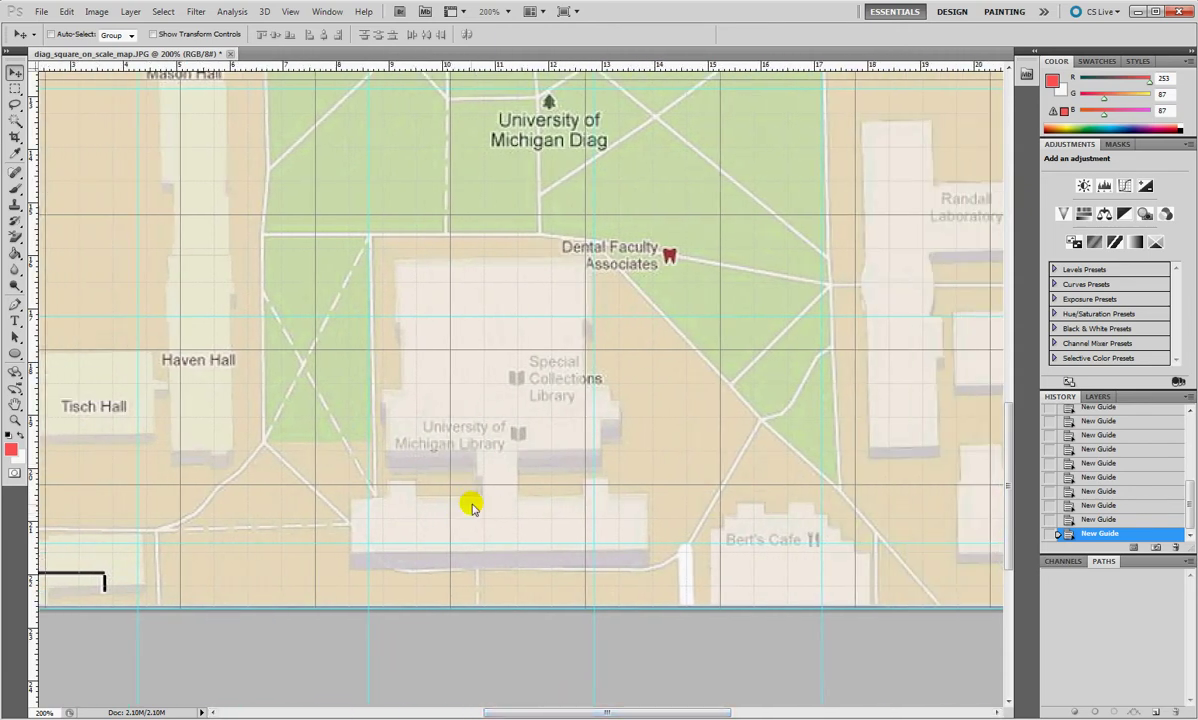
{"action": "left_click_drag", "start_coordinate": [565, 712], "coordinate": [484, 711]}
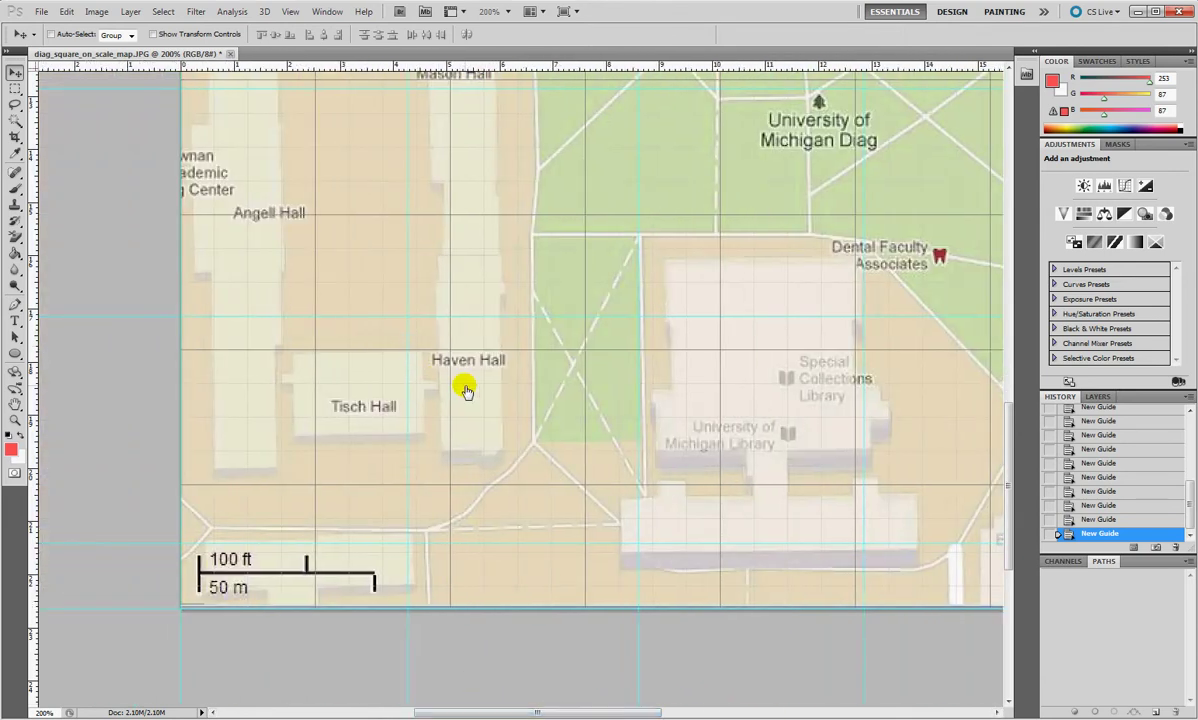